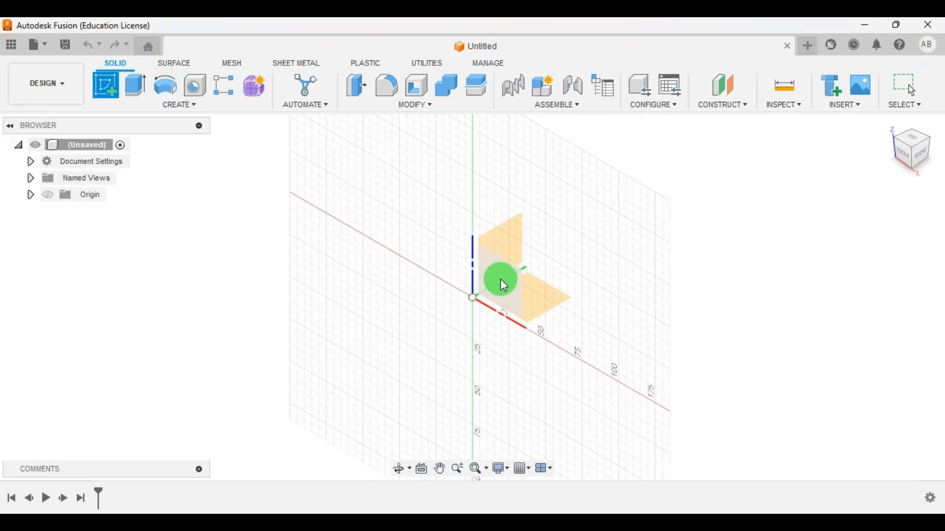
# Start a sketch on the front plane and draw a base line about 23 mm from the origin plus an inner slot about 48 mm high
pyautogui.click(505, 275)
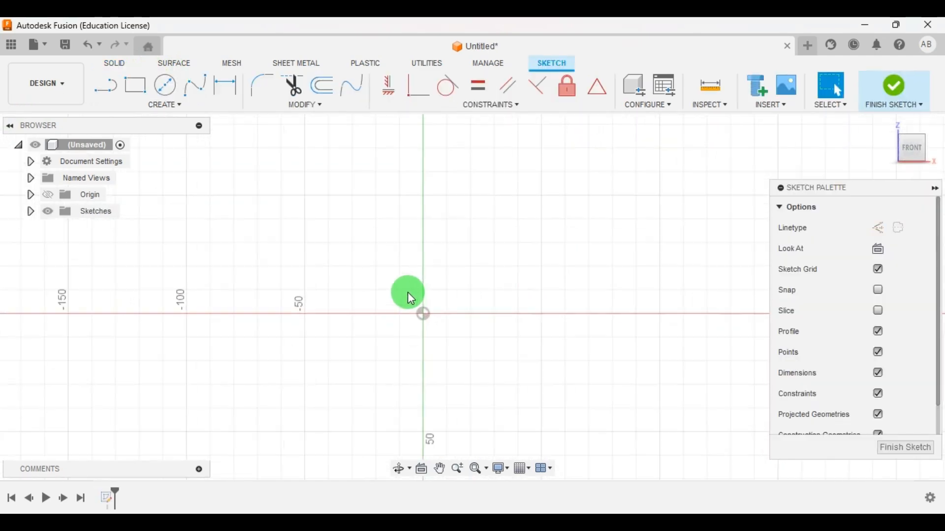
pyautogui.click(110, 95)
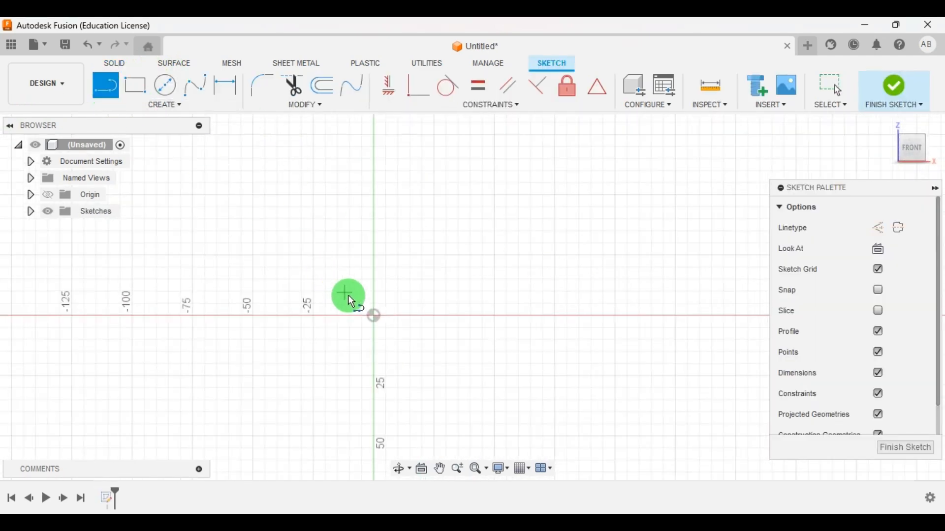
pyautogui.moveTo(376, 315); pyautogui.dragTo(431, 325)
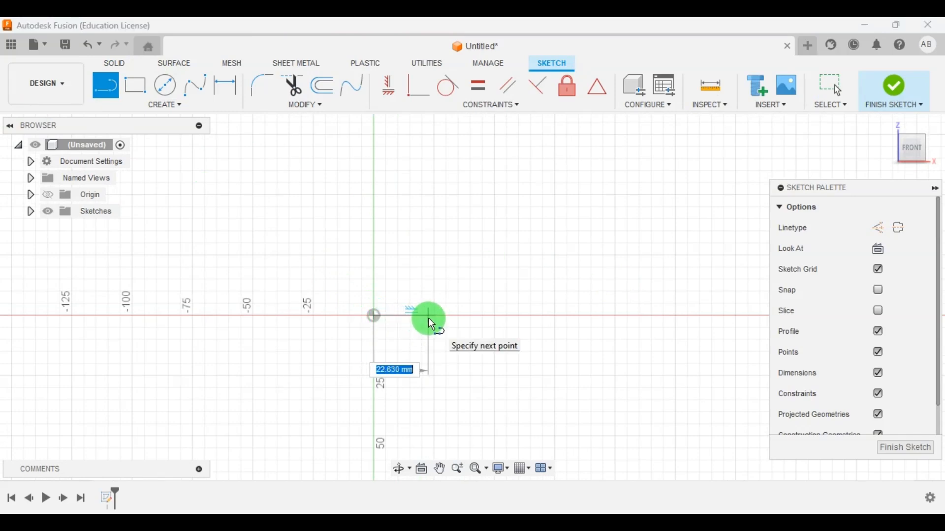
pyautogui.click(429, 320)
pyautogui.click(427, 199)
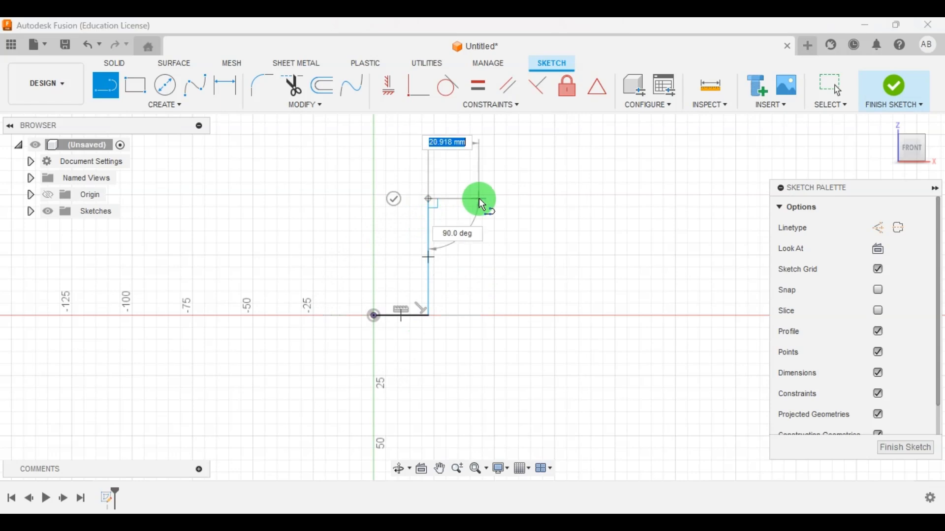
pyautogui.click(498, 198)
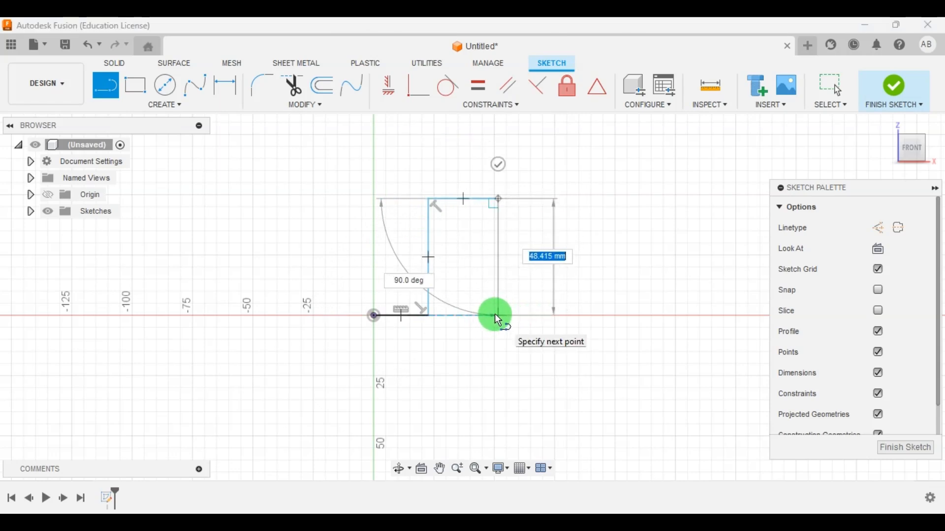
pyautogui.click(496, 314)
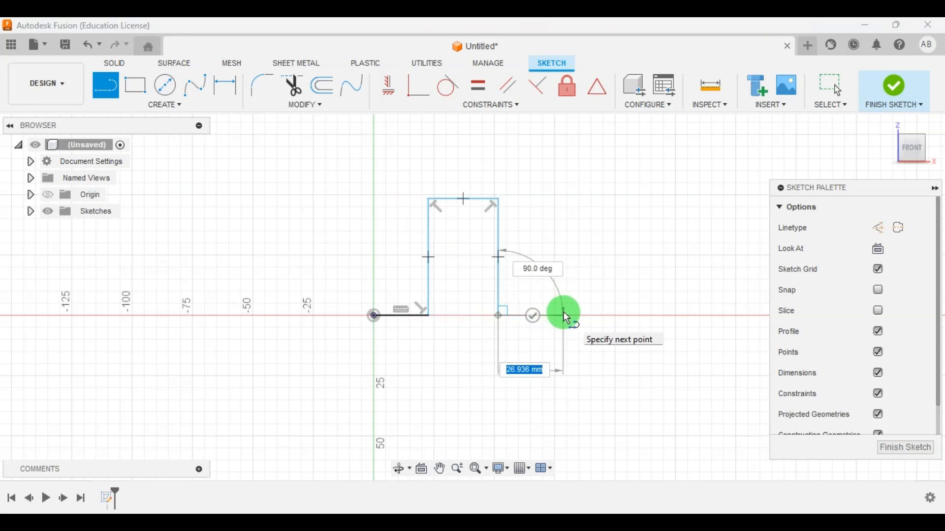
# Continue the outline with the right foot: bottom edge along the axis, end edge about 10 mm high, and top edge back towards the slot
pyautogui.click(591, 314)
pyautogui.scroll(3, 593, 289)
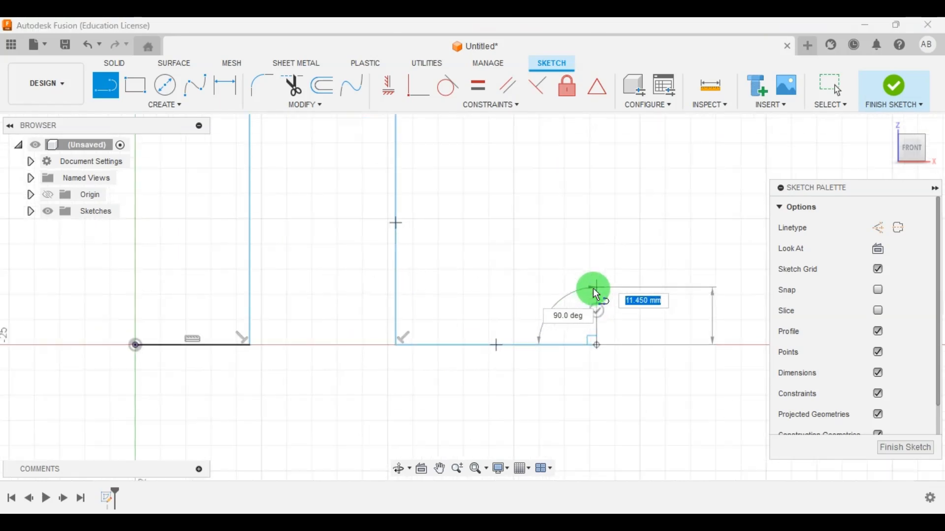
pyautogui.click(596, 296)
pyautogui.click(469, 297)
pyautogui.scroll(-3, 478, 258)
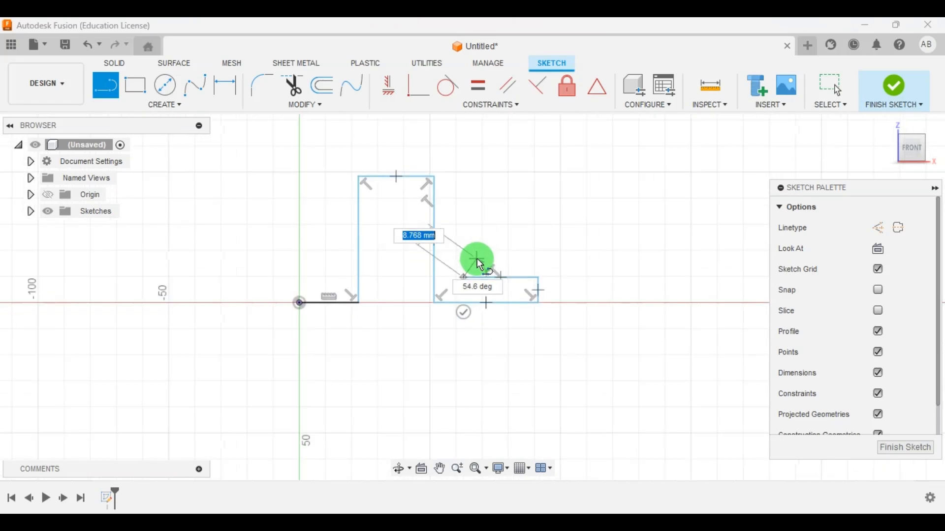
# Draw the outer right wall, the top edge above the slot, and the outer left wall about 53 mm high
pyautogui.scroll(-2, 477, 257)
pyautogui.click(466, 169)
pyautogui.scroll(3, 366, 174)
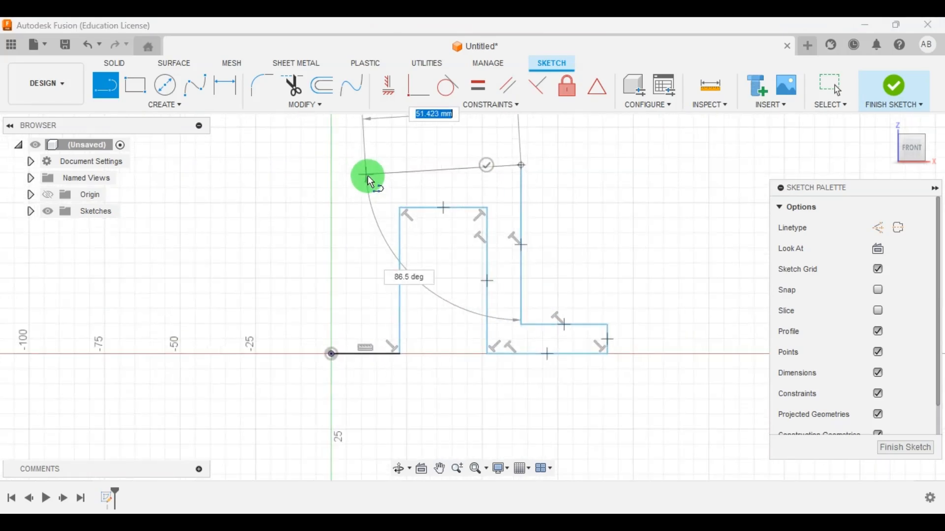
pyautogui.click(373, 165)
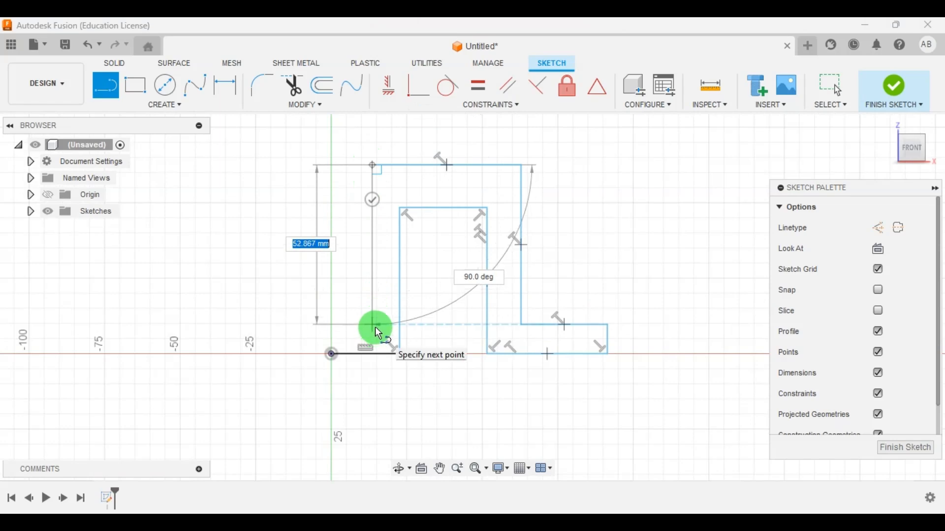
pyautogui.click(375, 327)
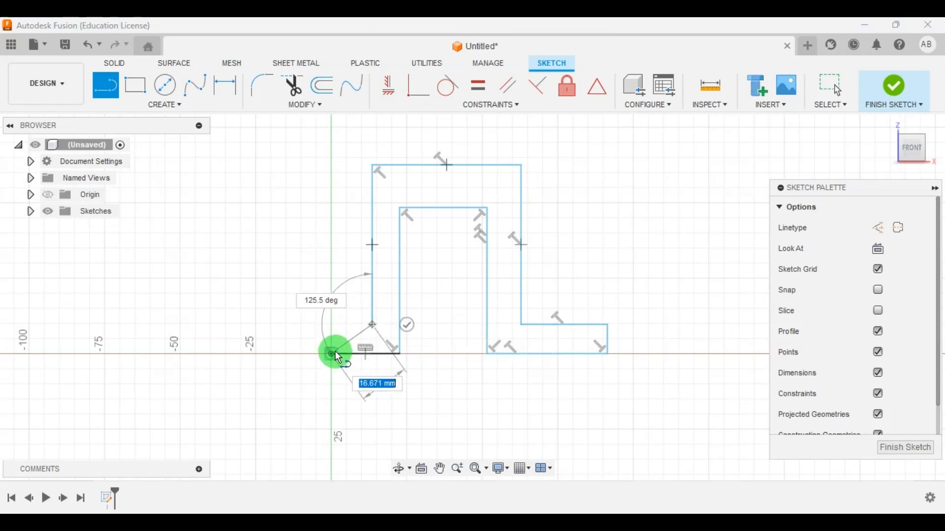
# Draw the left foot's top edge and its end edge about 10 mm high to close the profile at the origin
pyautogui.click(331, 326)
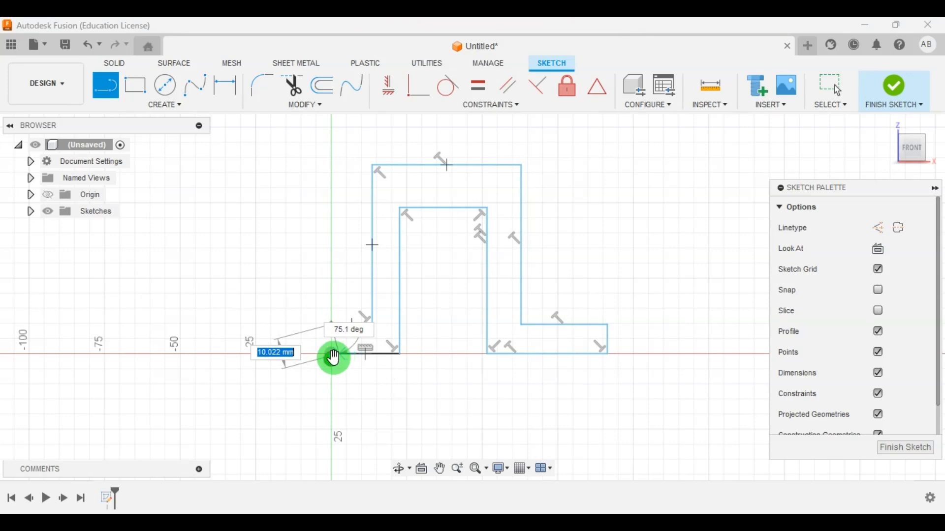
pyautogui.scroll(6, 329, 340)
pyautogui.click(332, 391)
pyautogui.scroll(-8, 228, 274)
pyautogui.scroll(2, 350, 256)
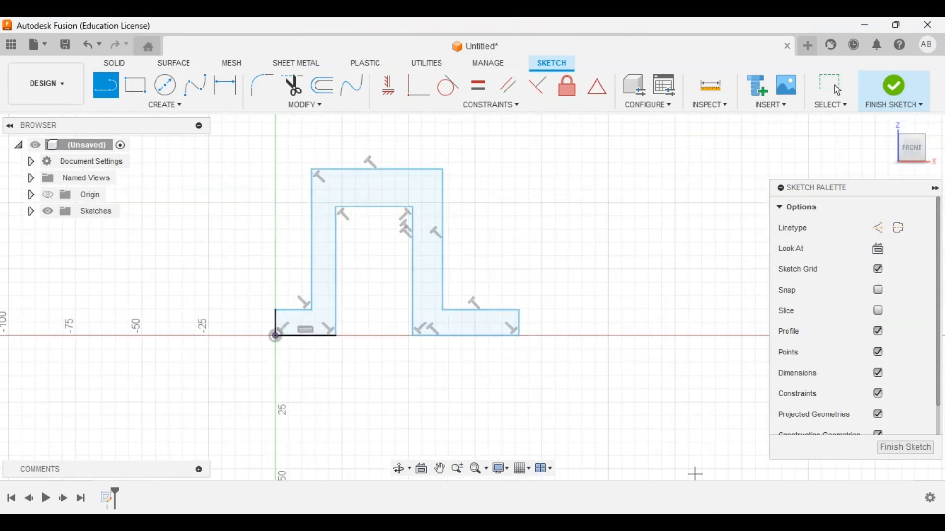
pyautogui.press('Escape')
# Check the reference drawing 19.jpg and dimension the overall base width between the two end edges as 62 mm
pyautogui.hotkey('alt', 'Tab')
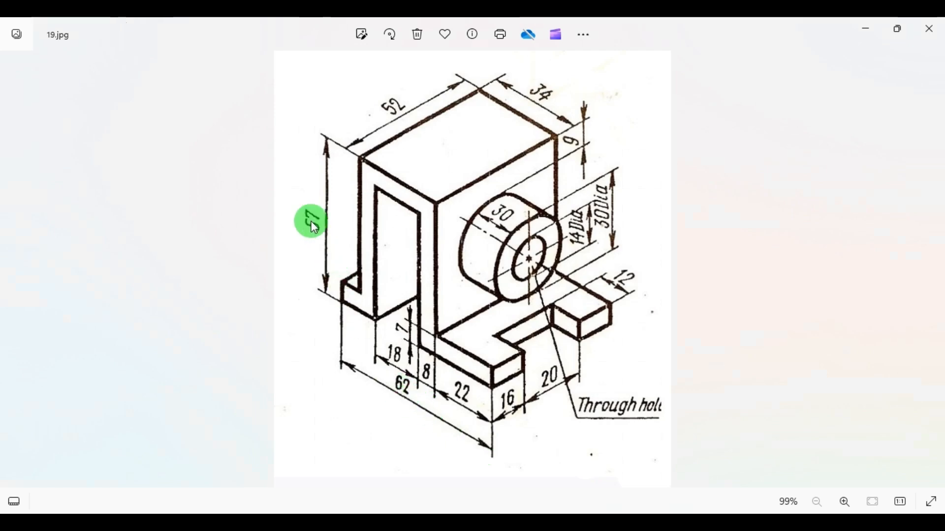
pyautogui.hotkey('alt', 'Tab')
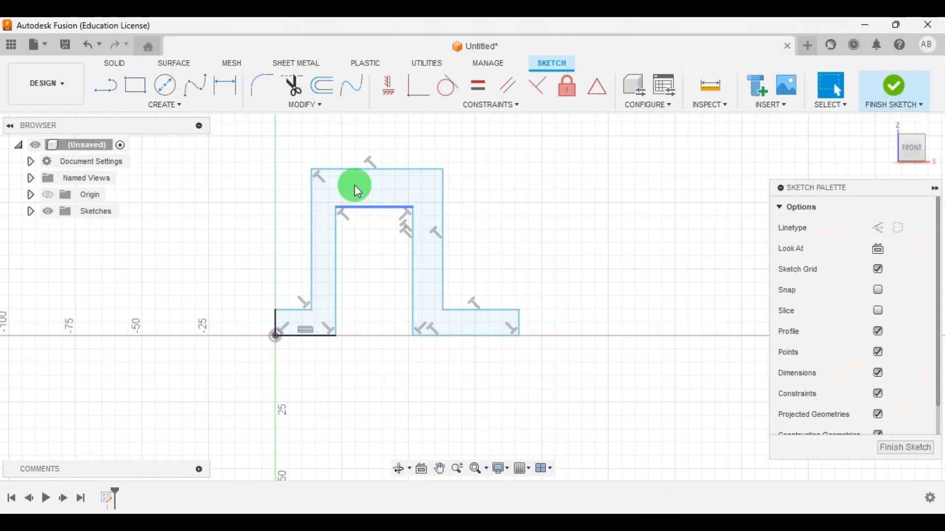
pyautogui.click(225, 85)
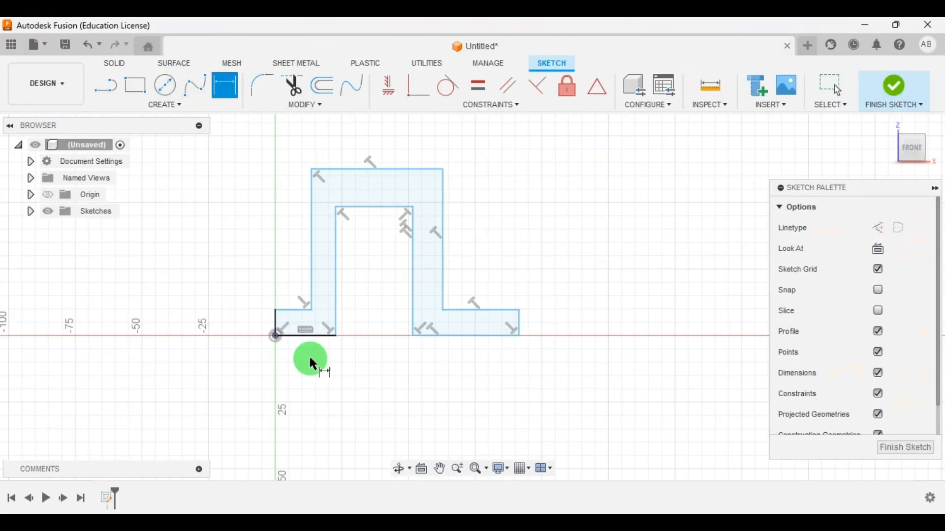
pyautogui.click(275, 322)
pyautogui.click(519, 322)
pyautogui.click(402, 390)
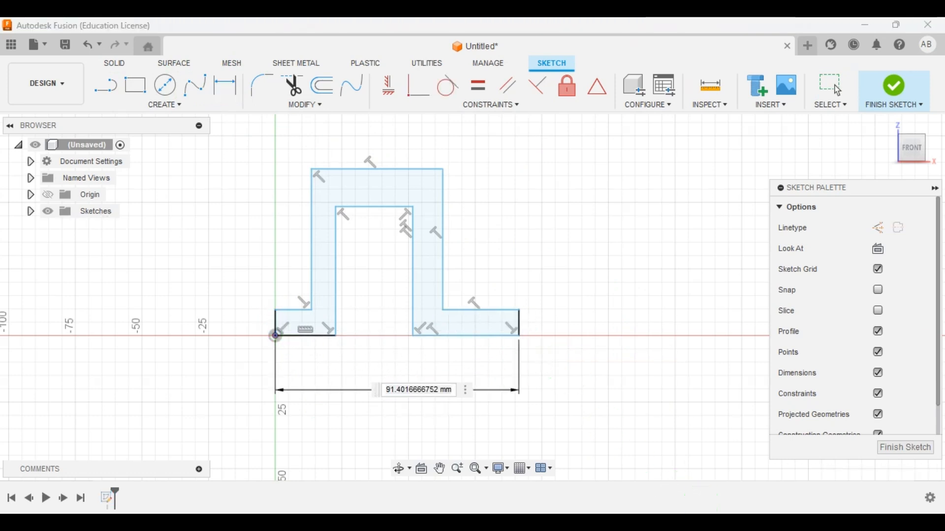
pyautogui.click(700, 521)
pyautogui.click(523, 523)
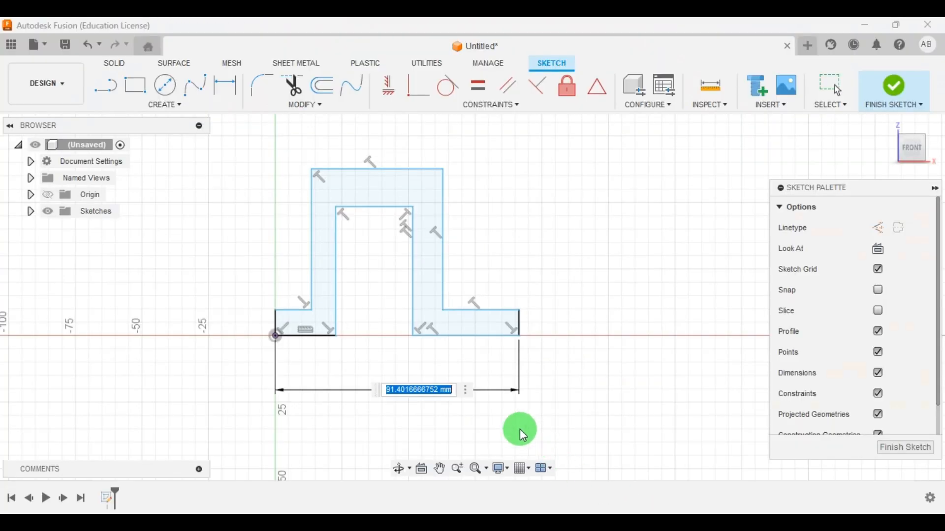
pyautogui.write('62')
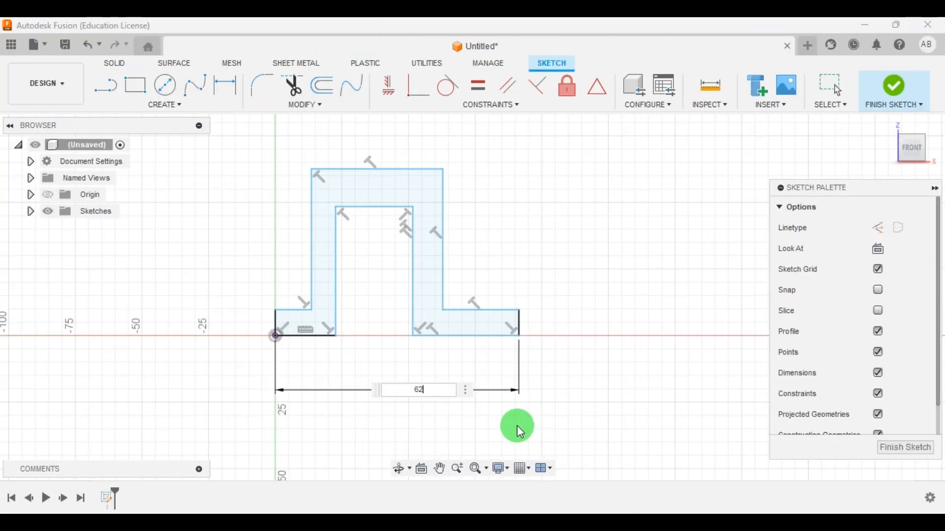
pyautogui.press('Return')
pyautogui.scroll(1, 486, 281)
pyautogui.scroll(2, 462, 296)
pyautogui.press('Escape')
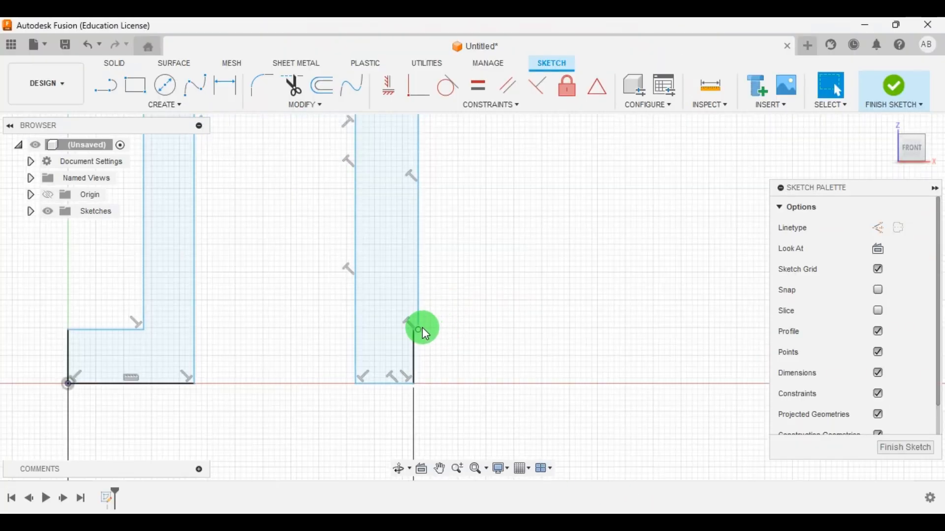
# Check the reference drawing and dimension the right foot's projection from the outer right wall as 22 mm
pyautogui.scroll(-3, 614, 328)
pyautogui.scroll(2, 572, 350)
pyautogui.scroll(-1, 572, 350)
pyautogui.hotkey('alt', 'Tab')
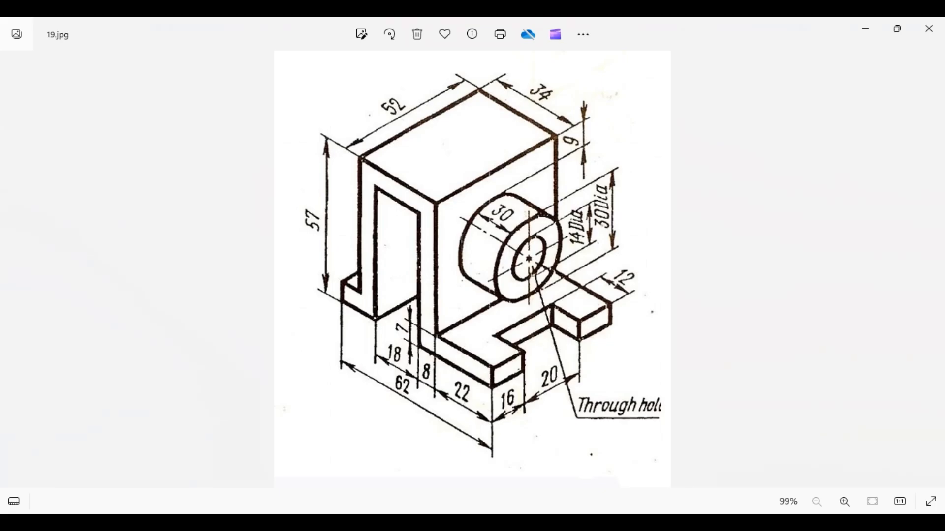
pyautogui.hotkey('alt', 'Tab')
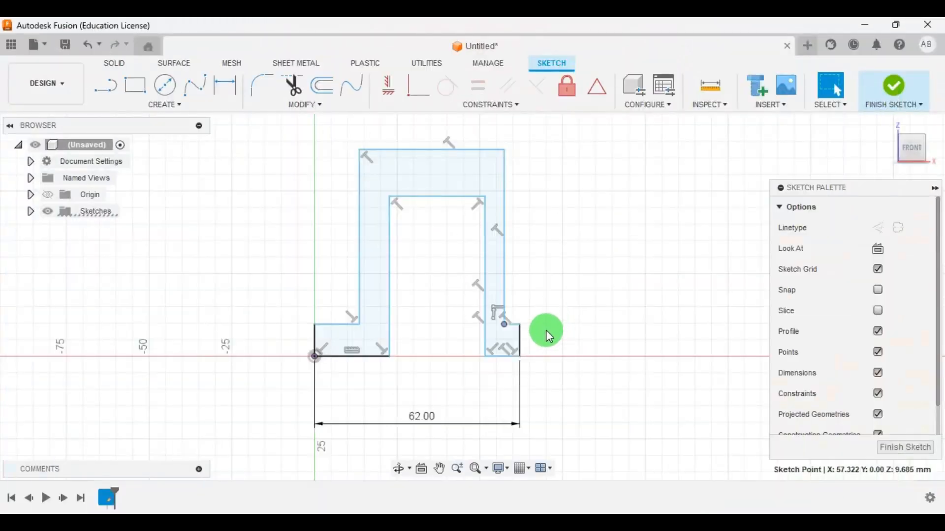
pyautogui.scroll(1, 547, 324)
pyautogui.hotkey('alt', 'Tab')
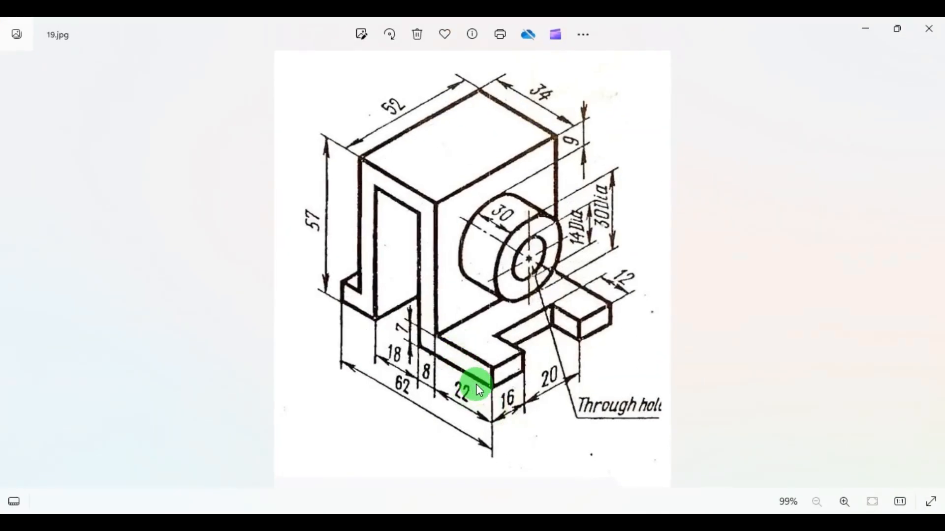
pyautogui.hotkey('alt', 'Tab')
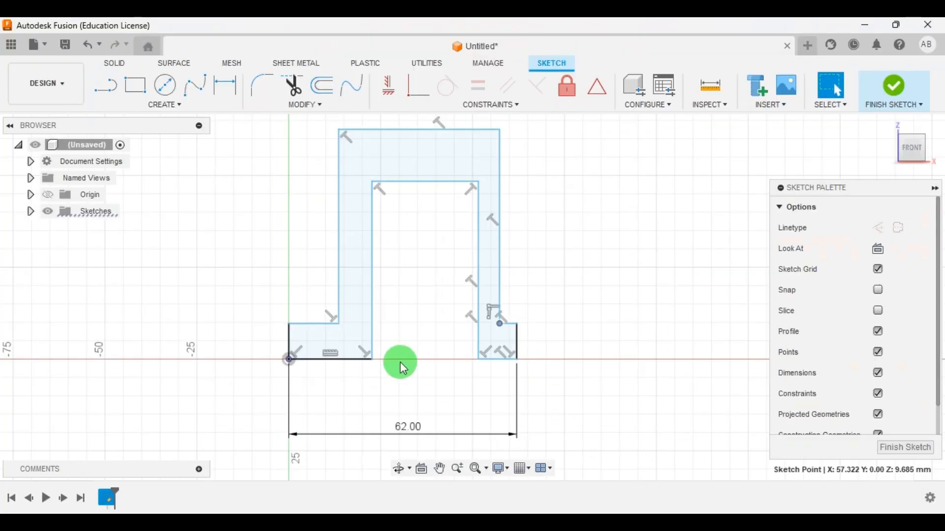
pyautogui.scroll(1, 420, 367)
pyautogui.click(222, 85)
pyautogui.click(542, 333)
pyautogui.click(523, 295)
pyautogui.click(517, 401)
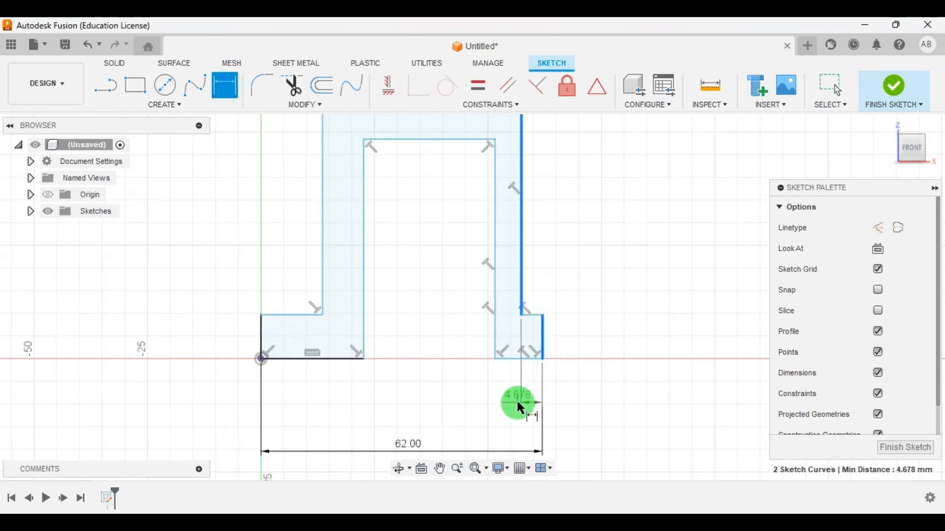
pyautogui.write('22')
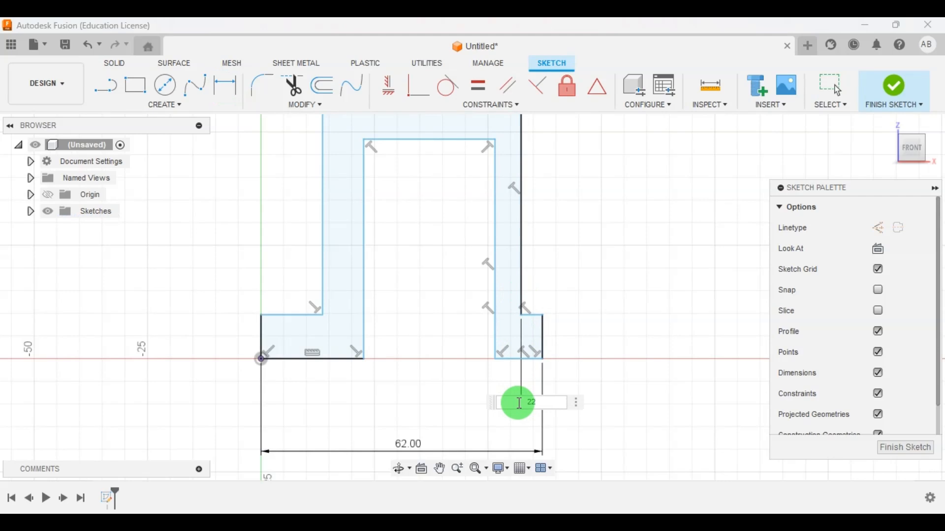
pyautogui.press('Return')
pyautogui.press('Escape')
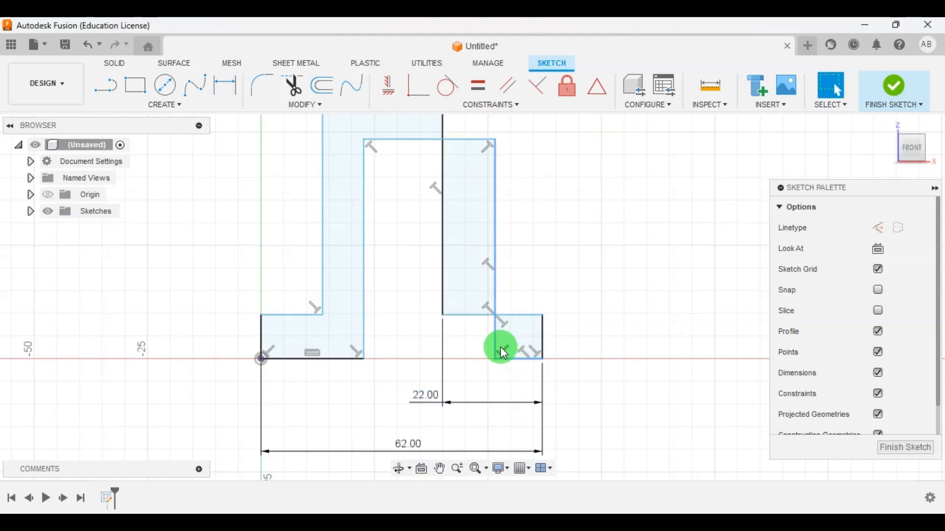
# Move the lower corner of the slot's right wall inwards past the outer wall to remove the overlap in the profile
pyautogui.moveTo(495, 358); pyautogui.dragTo(420, 354)
pyautogui.click(559, 327)
pyautogui.scroll(-2, 633, 312)
pyautogui.scroll(1, 559, 265)
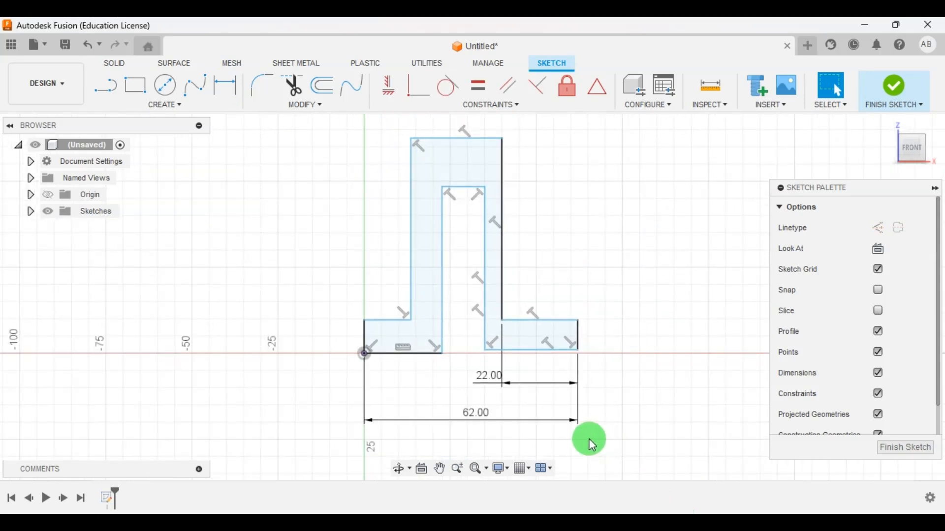
# Check the reference drawing, dimension the right wall's thickness as 8 mm, and move the 22 mm and 8 mm labels into line below the profile
pyautogui.click(665, 525)
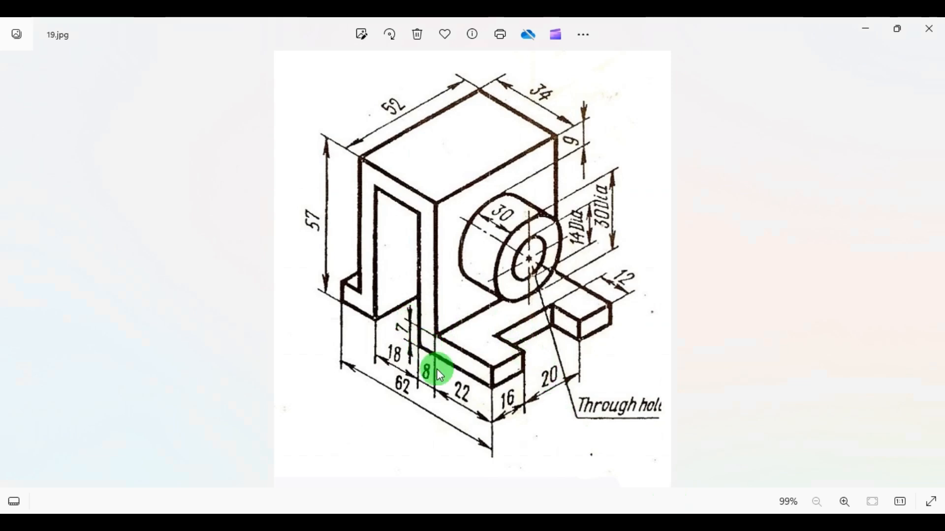
pyautogui.click(655, 524)
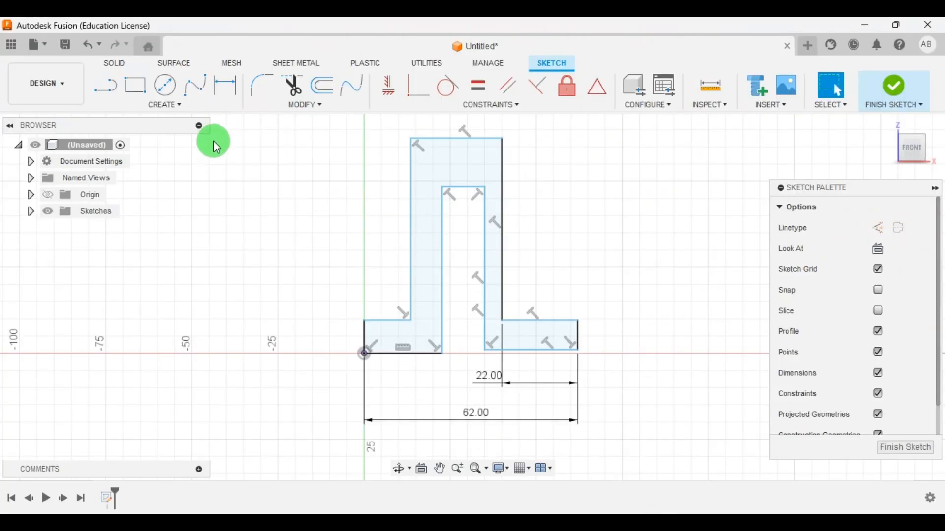
pyautogui.click(227, 84)
pyautogui.click(499, 299)
pyautogui.click(485, 310)
pyautogui.scroll(3, 478, 357)
pyautogui.click(483, 368)
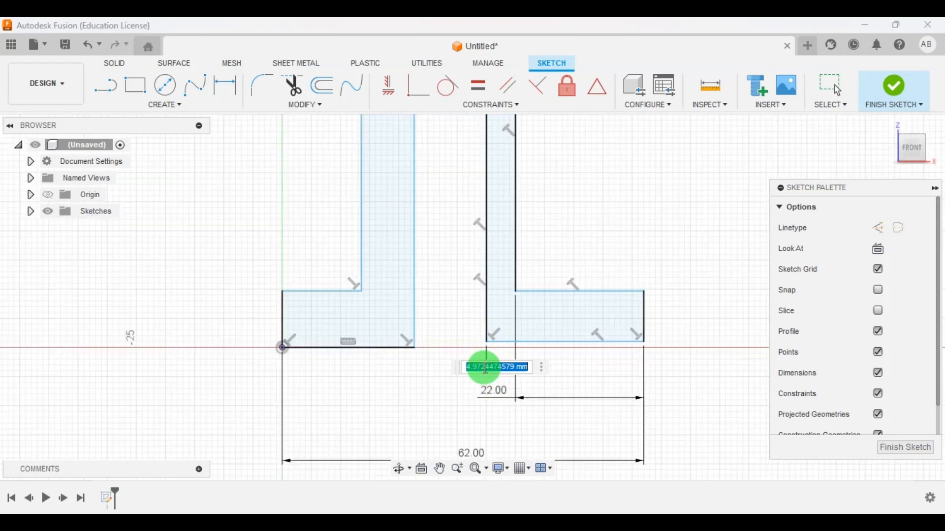
pyautogui.press('Escape')
pyautogui.moveTo(491, 393); pyautogui.dragTo(596, 386)
pyautogui.moveTo(507, 364); pyautogui.dragTo(495, 385)
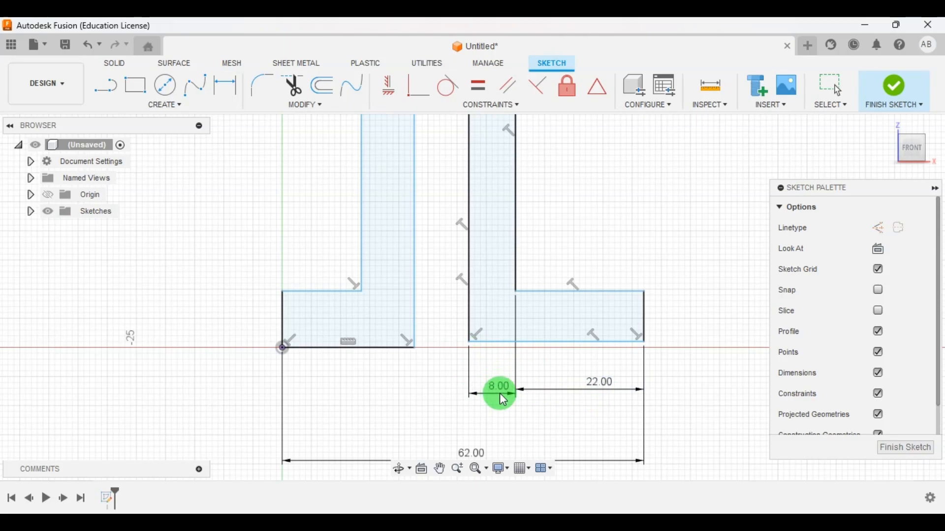
# Check the reference drawing 19.jpg and dimension the slot's width between its two inner walls as 18 mm
pyautogui.scroll(-2, 550, 402)
pyautogui.click(671, 526)
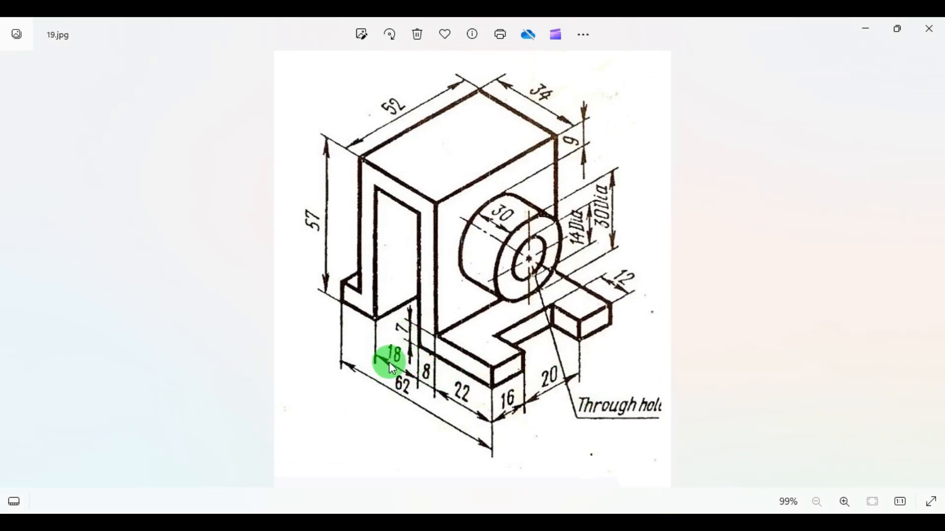
pyautogui.click(632, 523)
pyautogui.scroll(2, 496, 371)
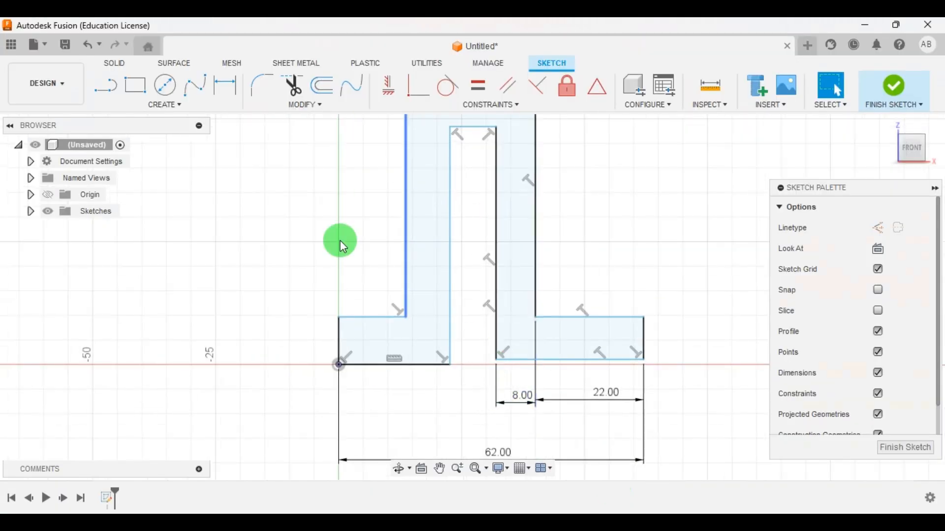
pyautogui.click(231, 97)
pyautogui.click(496, 330)
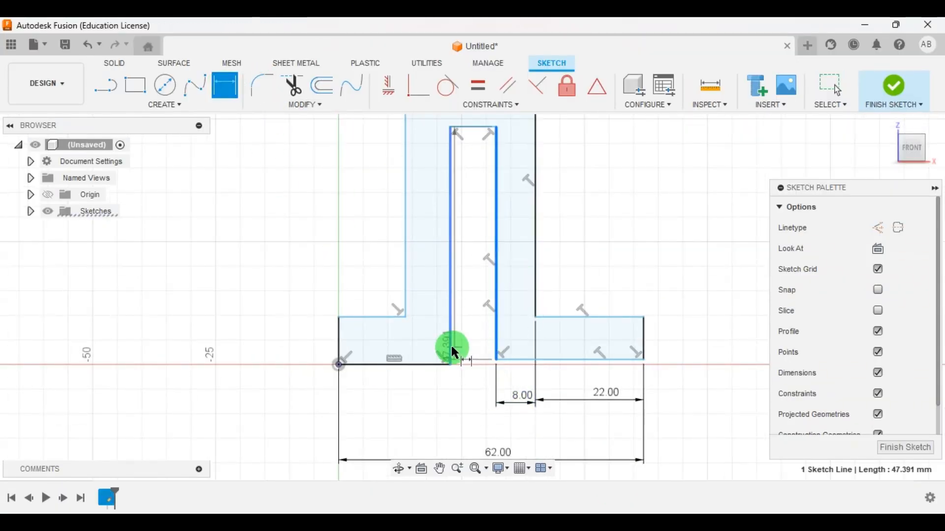
pyautogui.click(453, 353)
pyautogui.click(519, 402)
pyautogui.write('1')
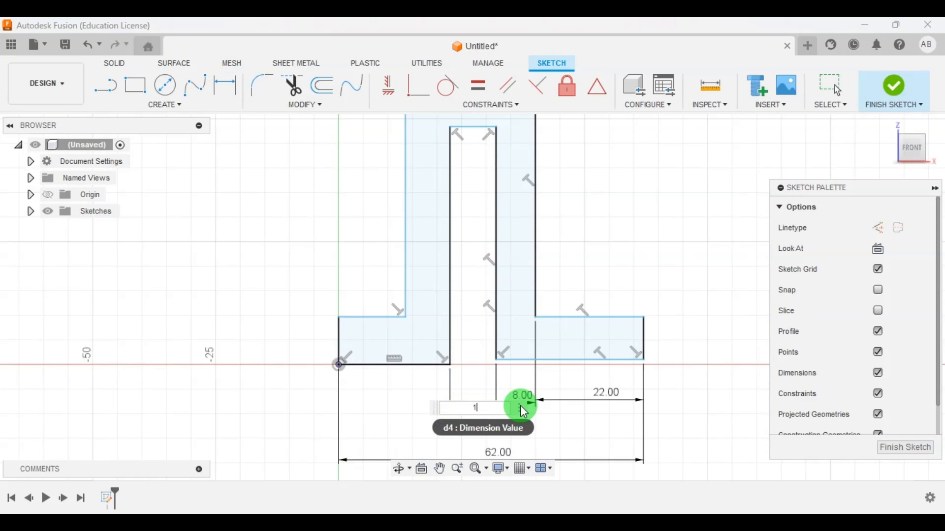
pyautogui.write('8')
pyautogui.press('Return')
pyautogui.press('Escape')
# Move the left wall's outer edge outwards past the slot edge, and make the right foot's bottom edge coincident with the origin
pyautogui.moveTo(408, 319); pyautogui.dragTo(378, 318)
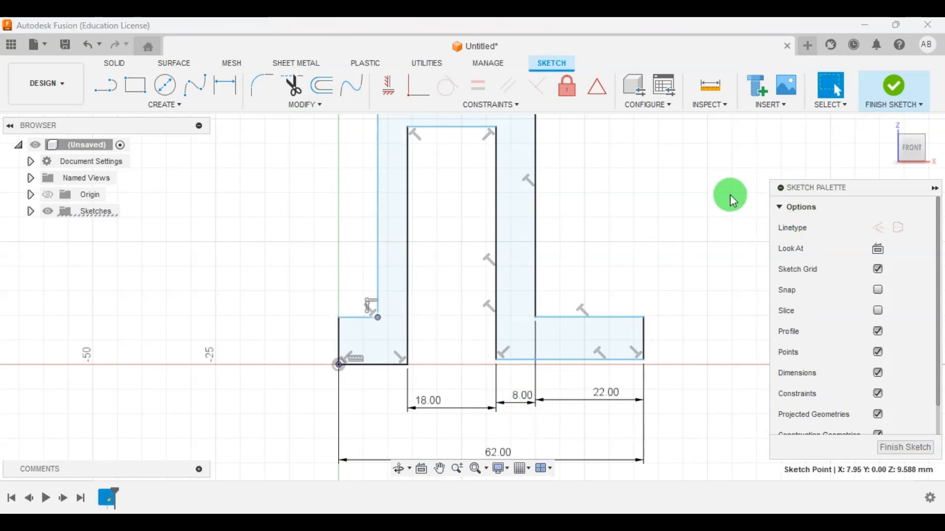
pyautogui.scroll(2, 595, 282)
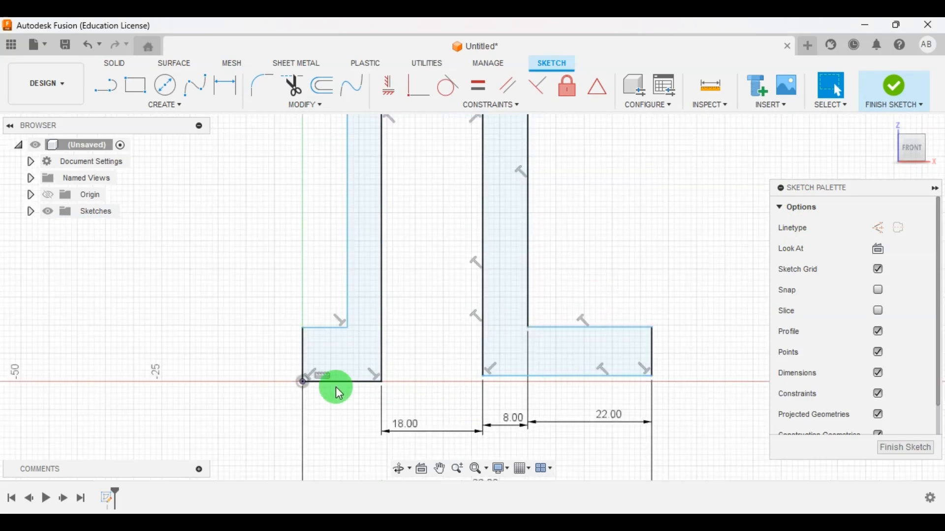
pyautogui.click(509, 379)
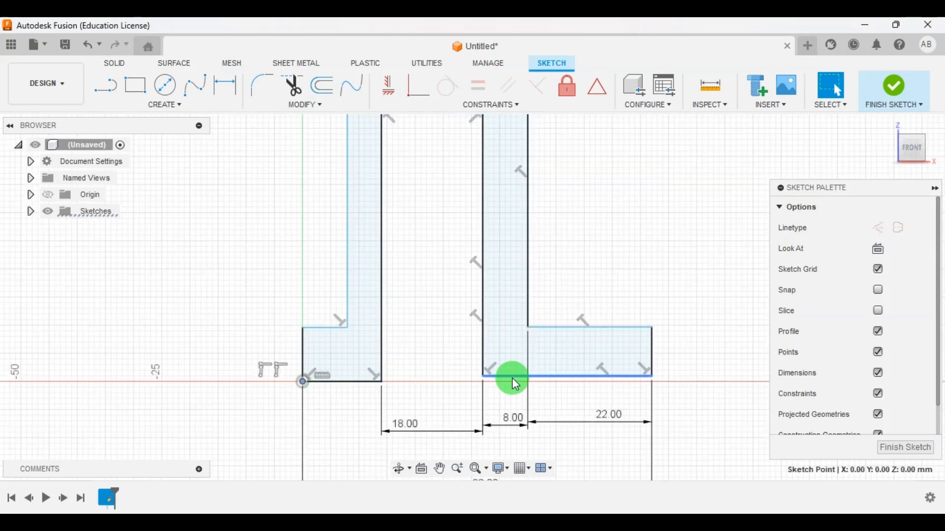
pyautogui.click(419, 94)
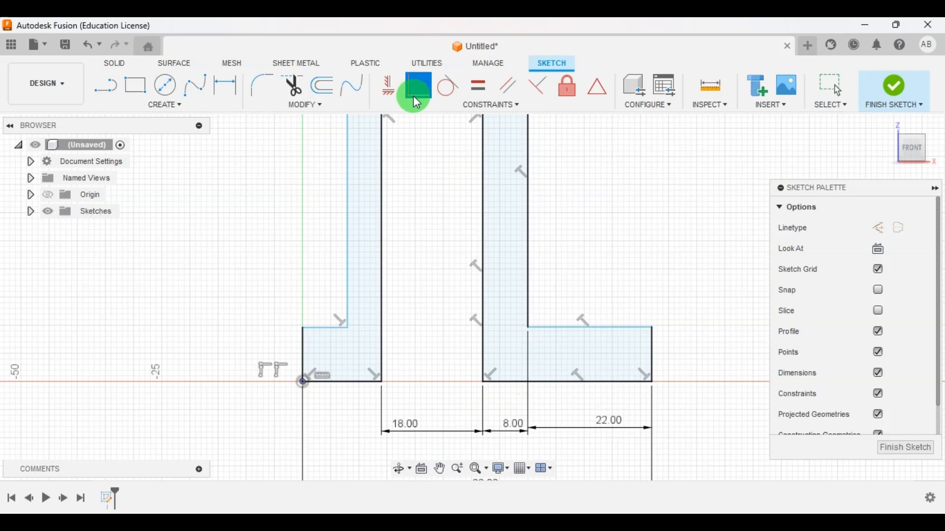
pyautogui.scroll(-3, 570, 280)
pyautogui.click(533, 426)
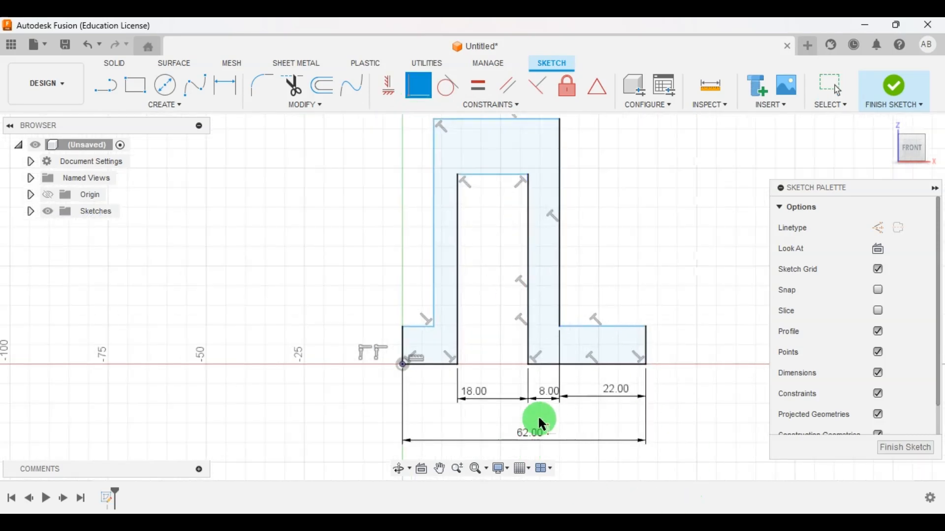
# Check the reference drawing and dimension the heights of the right and left feet as 7 mm each
pyautogui.click(703, 522)
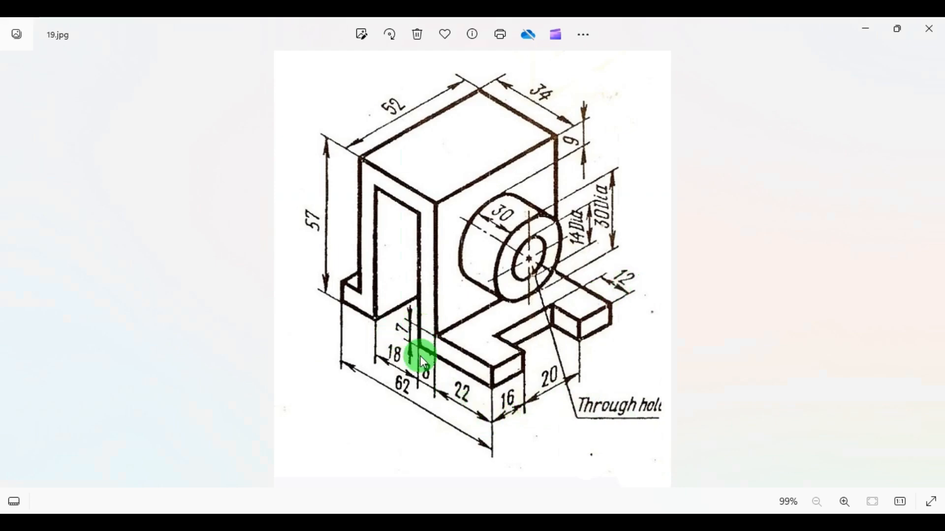
pyautogui.click(703, 522)
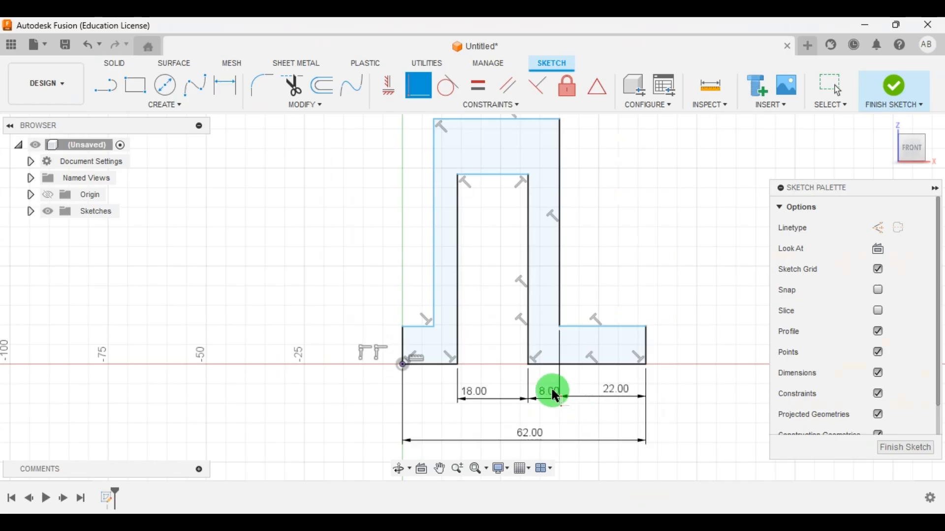
pyautogui.click(230, 91)
pyautogui.click(648, 345)
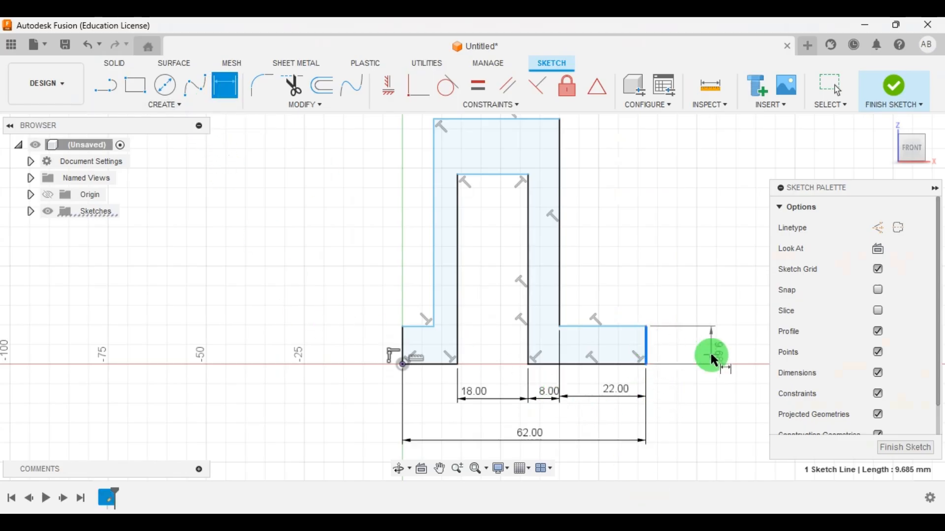
pyautogui.click(712, 355)
pyautogui.write('7')
pyautogui.press('Return')
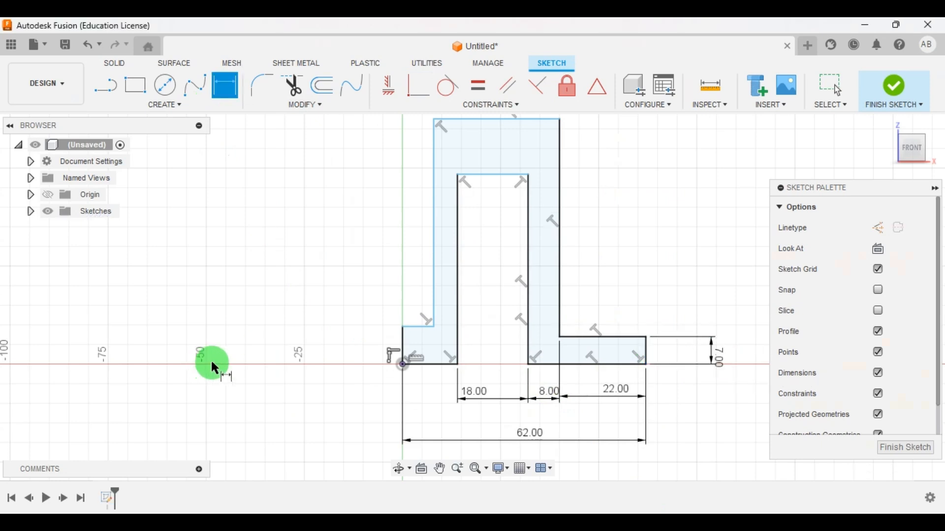
pyautogui.click(320, 348)
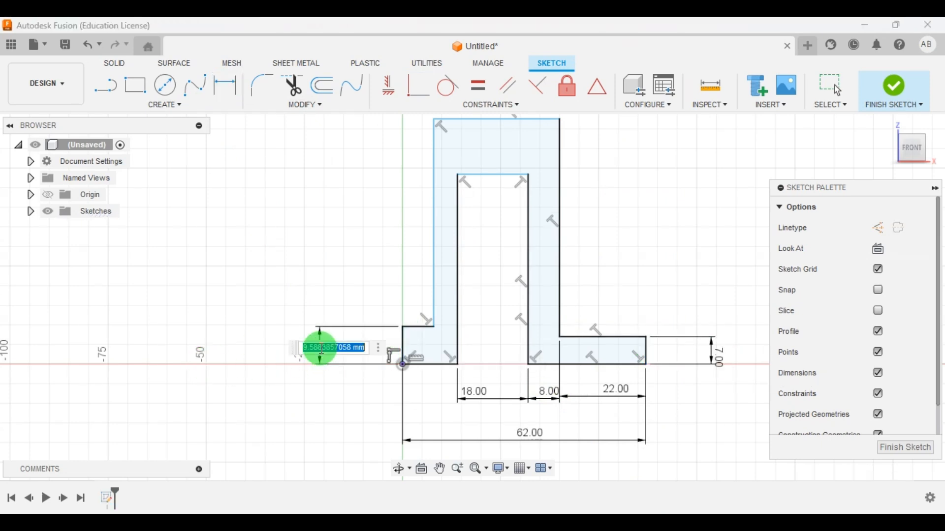
pyautogui.write('7')
pyautogui.press('Return')
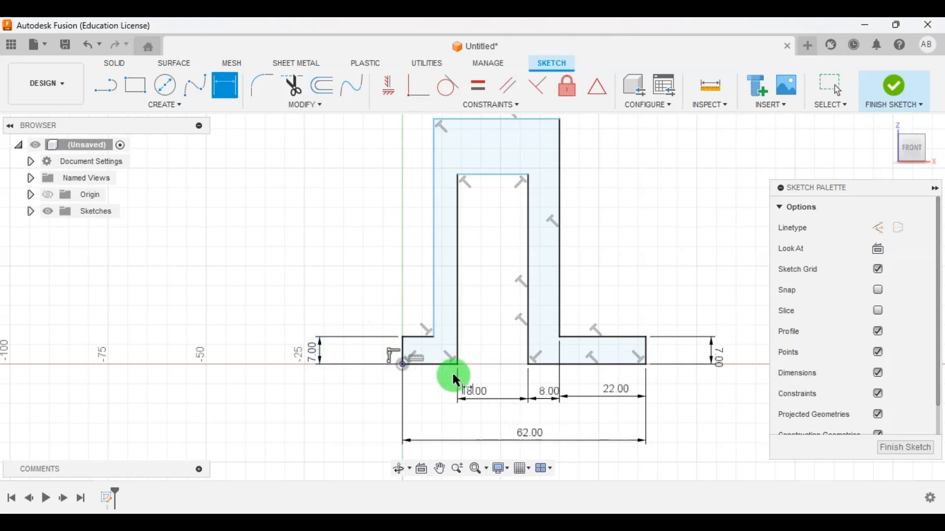
# Dimension the overall height from the left foot's bottom edge to the profile's top edge as 57 mm, checking the reference drawing
pyautogui.click(438, 363)
pyautogui.click(494, 119)
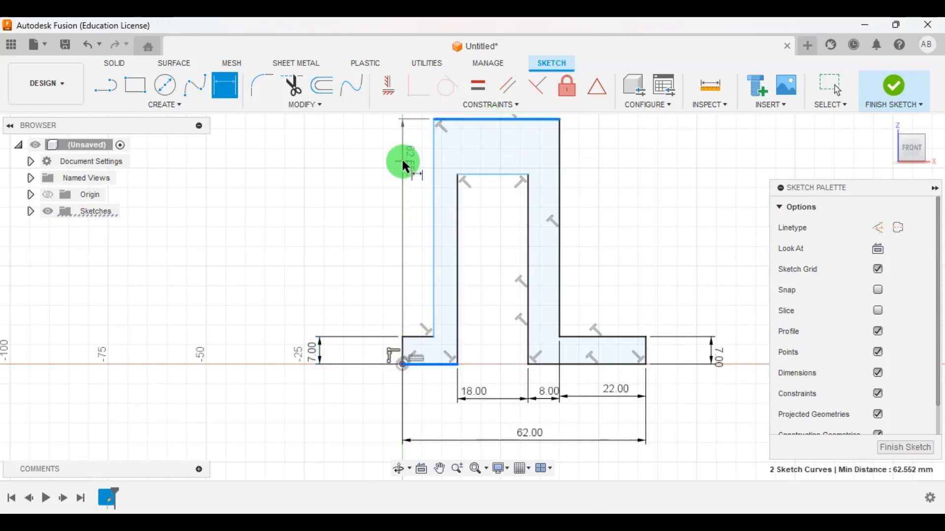
pyautogui.click(263, 226)
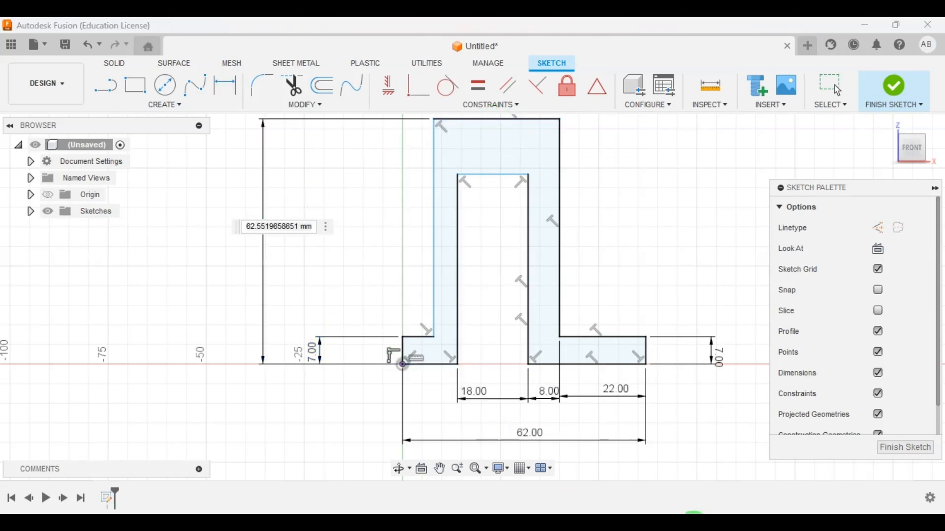
pyautogui.click(694, 528)
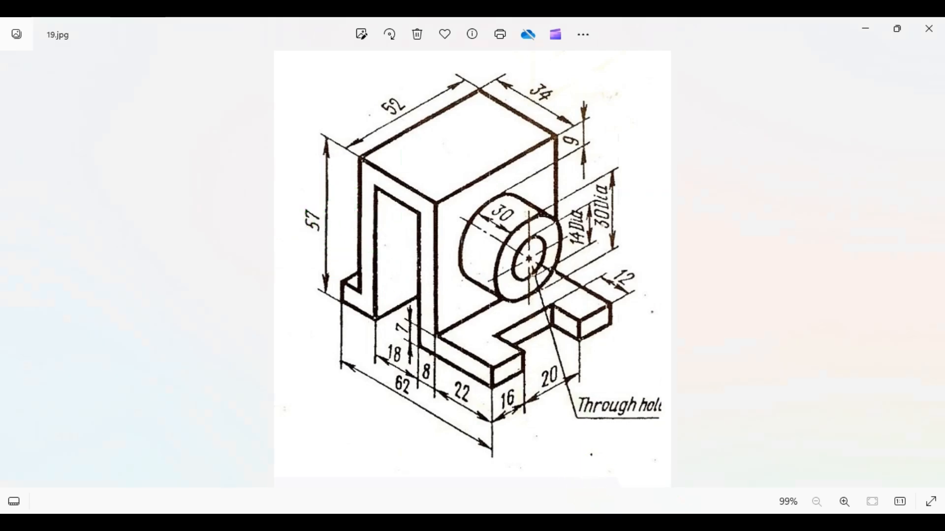
pyautogui.click(649, 522)
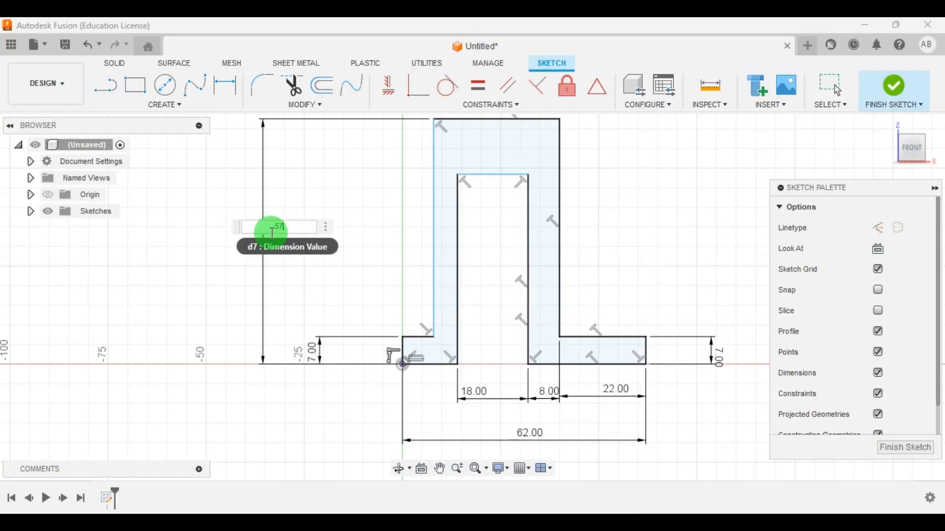
pyautogui.write('57')
pyautogui.press('Return')
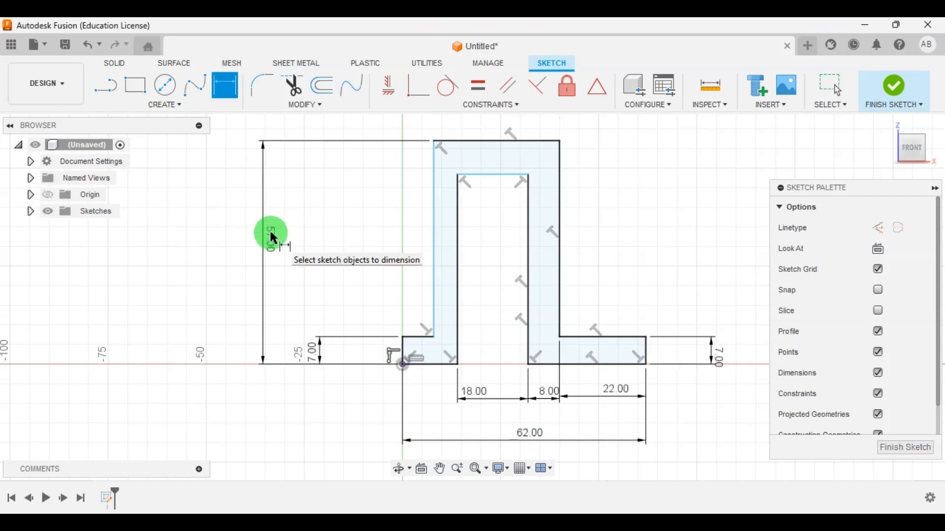
# Check the reference drawing and dimension the top wall's thickness between the profile's top edge and the slot's top edge as 7 mm
pyautogui.scroll(-2, 435, 349)
pyautogui.click(693, 527)
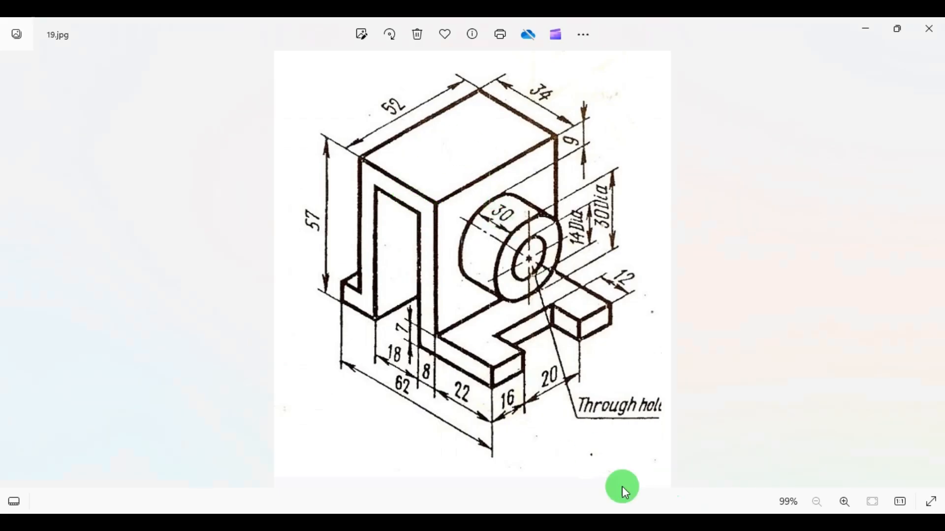
pyautogui.click(670, 523)
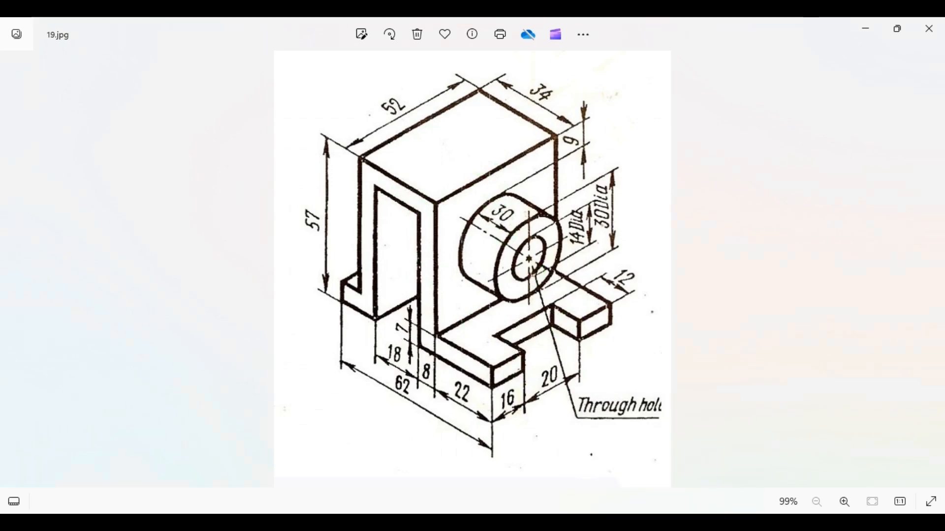
pyautogui.click(486, 181)
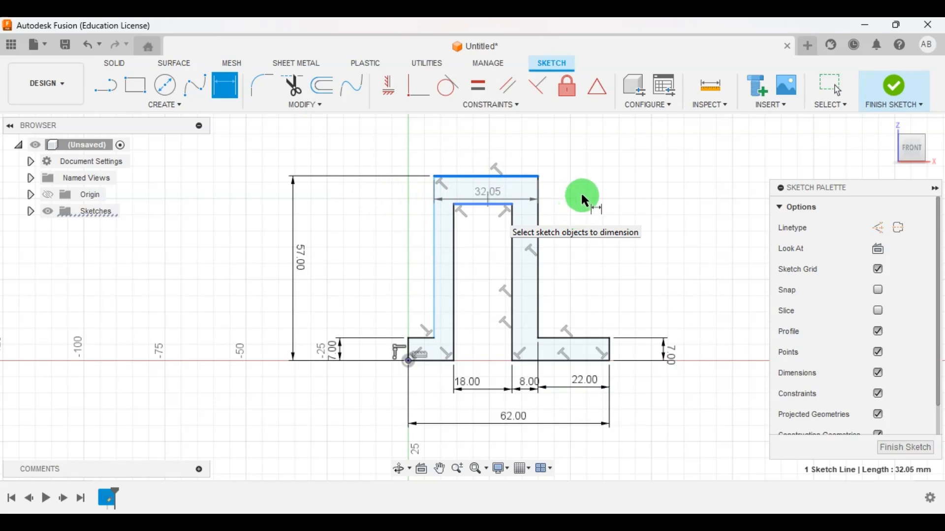
pyautogui.press('Escape')
pyautogui.press('d')
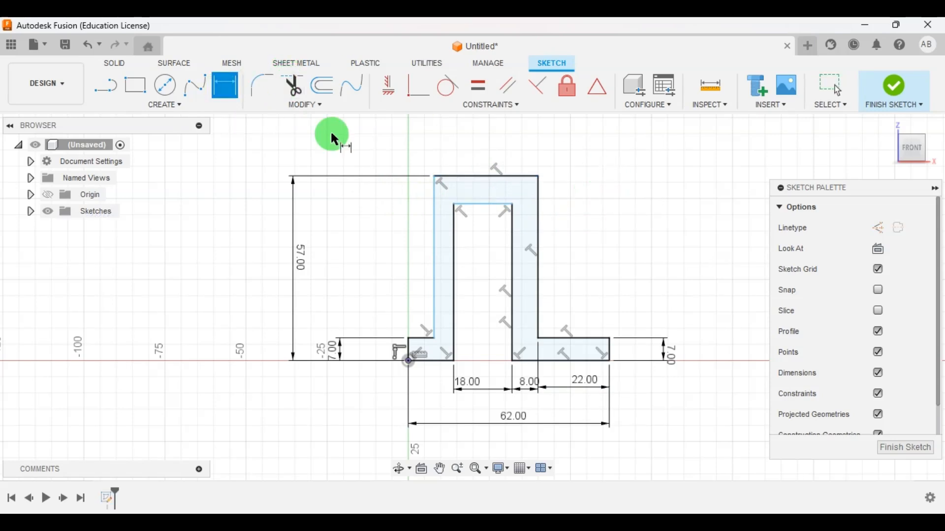
pyautogui.click(492, 177)
pyautogui.click(373, 207)
pyautogui.write('7')
pyautogui.press('Return')
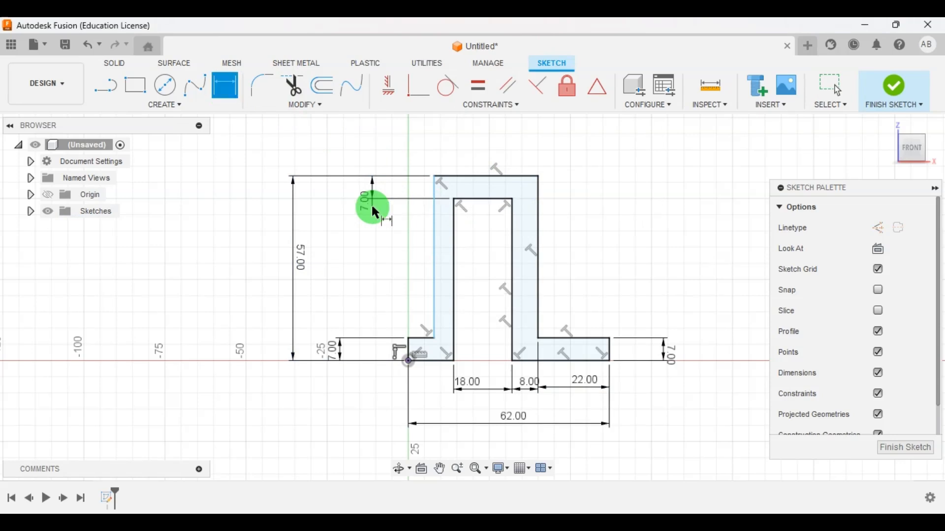
# Check the reference drawing and dimension the profile's top edge as 34 mm wide
pyautogui.scroll(1, 517, 252)
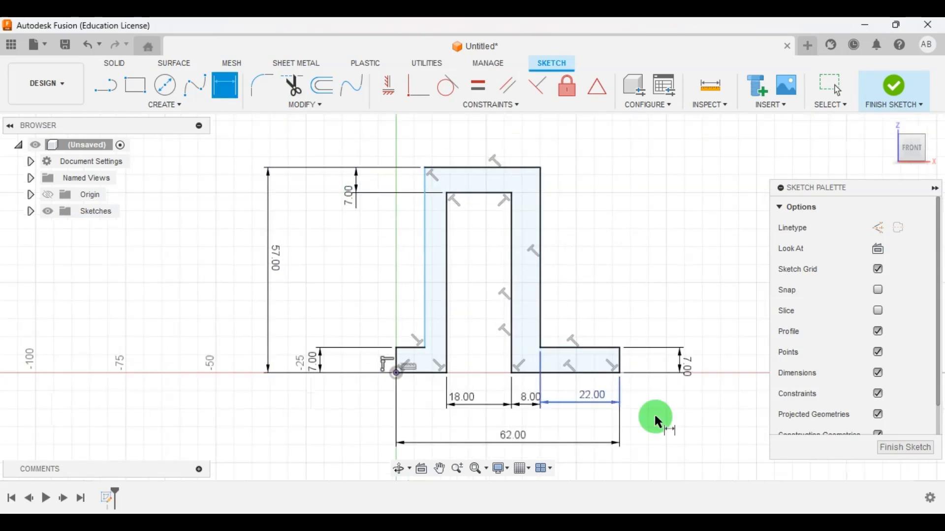
pyautogui.click(697, 523)
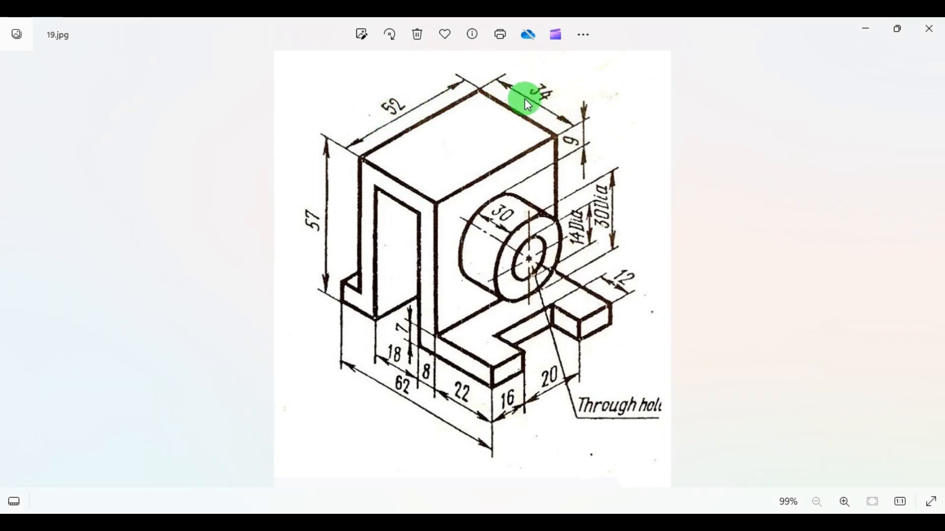
pyautogui.click(666, 521)
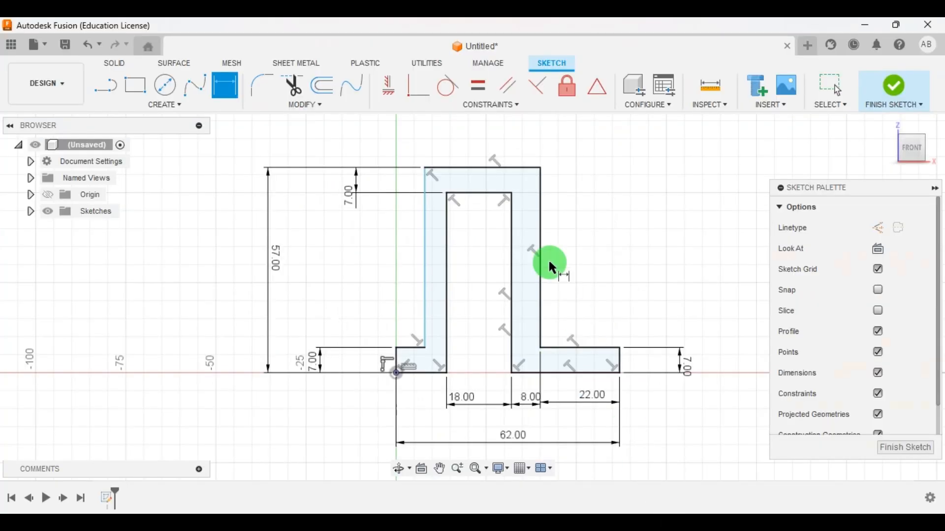
pyautogui.click(483, 166)
pyautogui.click(493, 143)
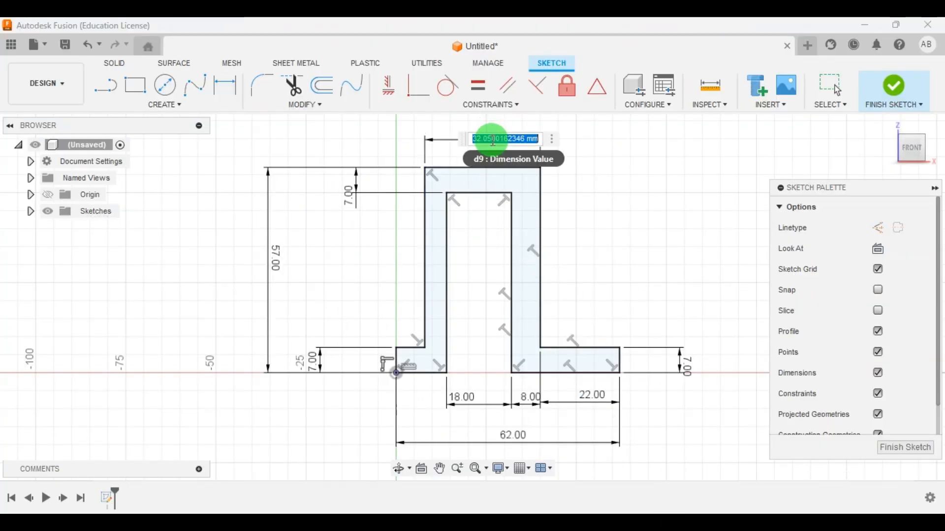
pyautogui.press('Return')
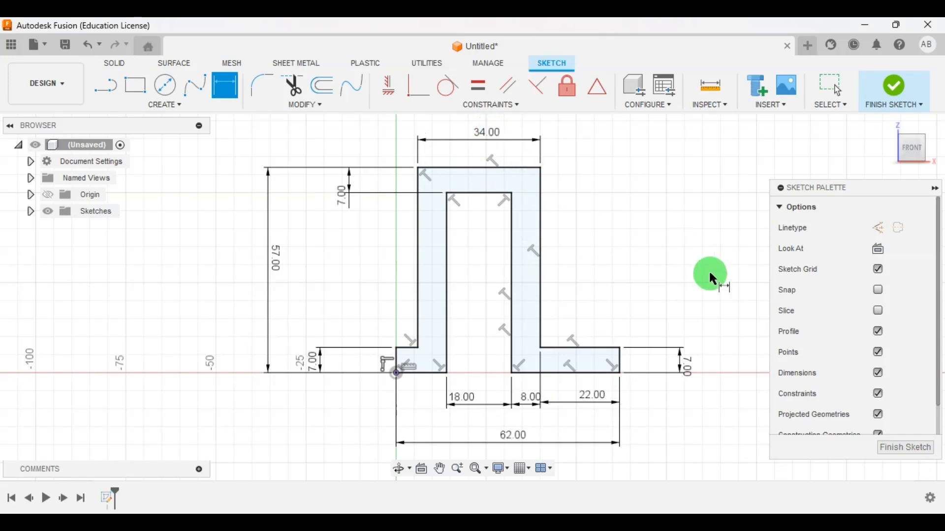
# Review the dimensioned front profile and compare it with the reference drawing 19.jpg
pyautogui.scroll(-2, 532, 236)
pyautogui.scroll(3, 533, 238)
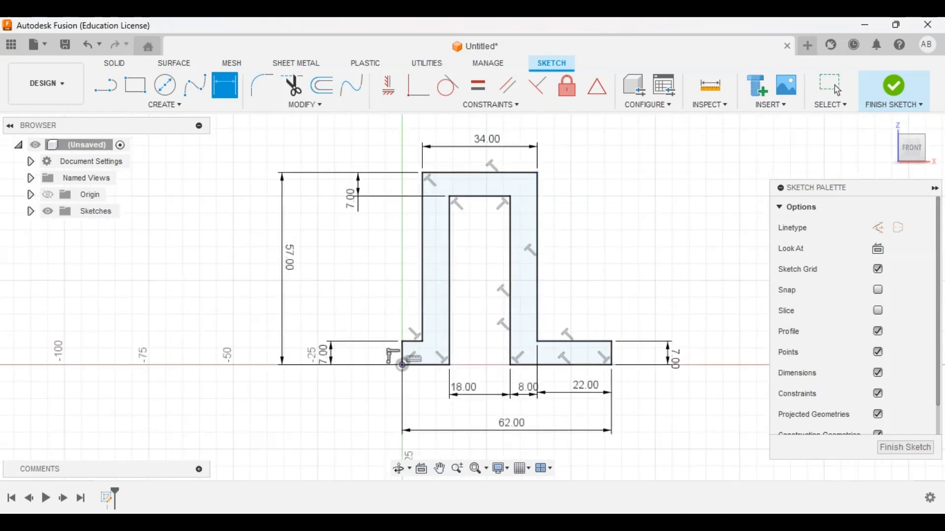
pyautogui.scroll(-4, 367, 291)
pyautogui.scroll(2, 579, 319)
pyautogui.scroll(-2, 551, 330)
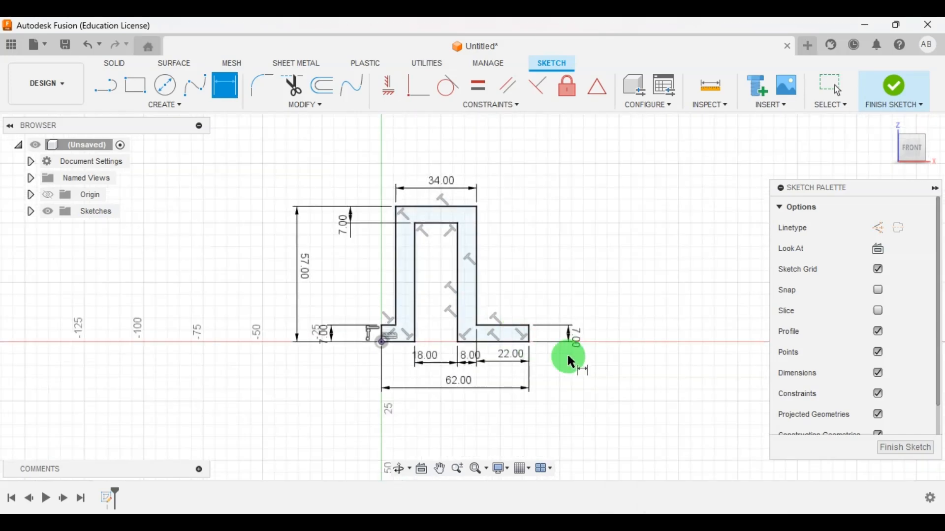
pyautogui.scroll(1, 631, 372)
pyautogui.click(669, 521)
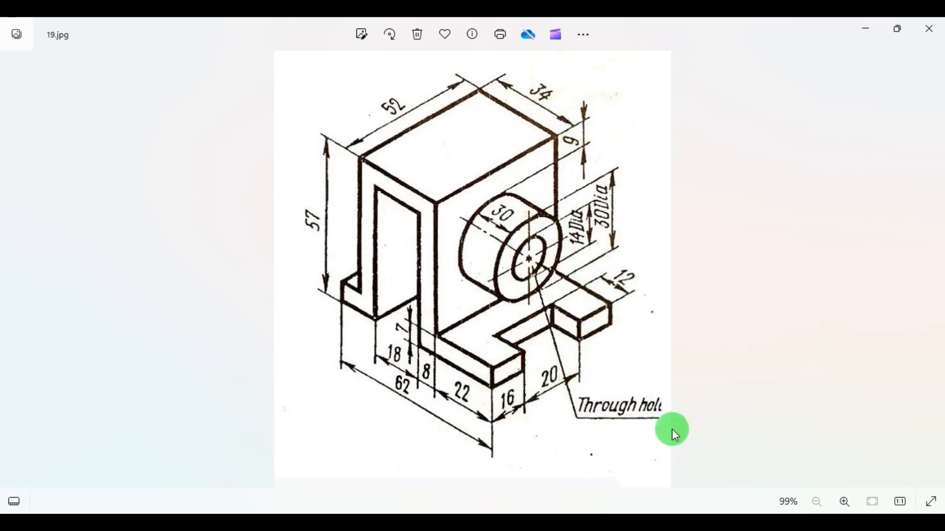
pyautogui.click(663, 523)
# Draw a vertical line across the right foot between its top and bottom edges, about 8.7 mm from the foot's outer end
pyautogui.scroll(3, 506, 350)
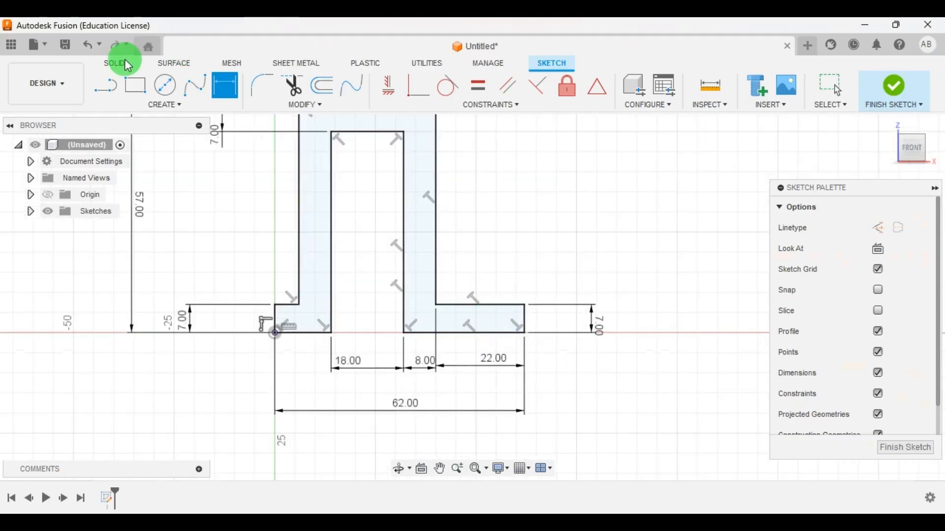
pyautogui.click(108, 90)
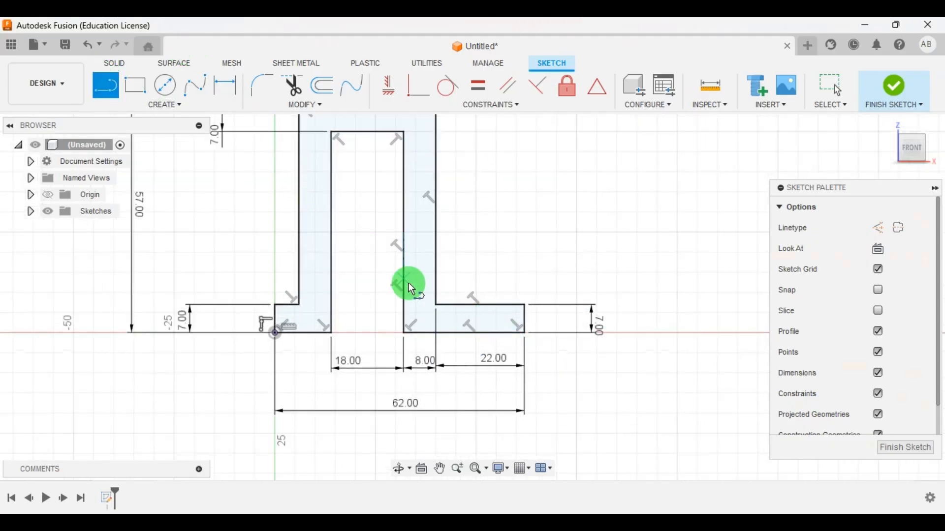
pyautogui.click(488, 305)
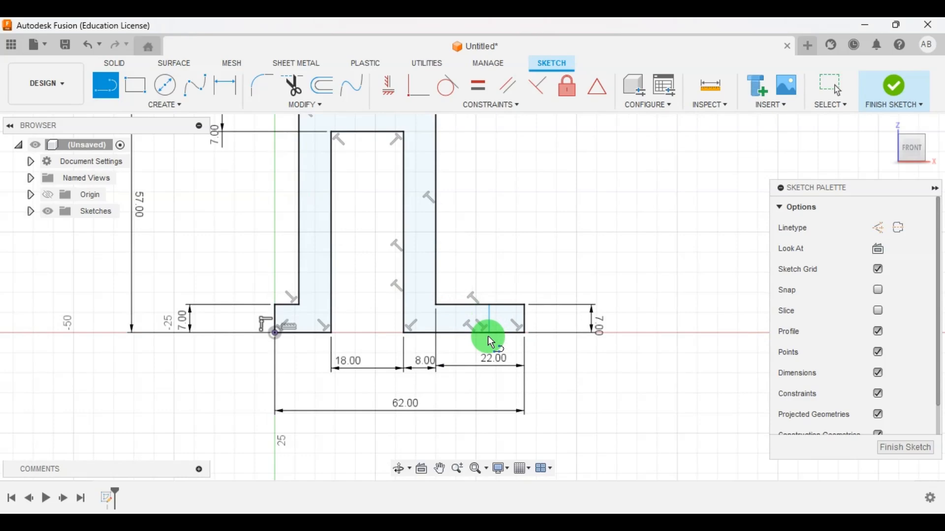
pyautogui.click(488, 335)
# Dimension the distance between the right foot's outer end and the new vertical line as 12 mm
pyautogui.click(226, 85)
pyautogui.scroll(2, 457, 377)
pyautogui.scroll(1, 458, 382)
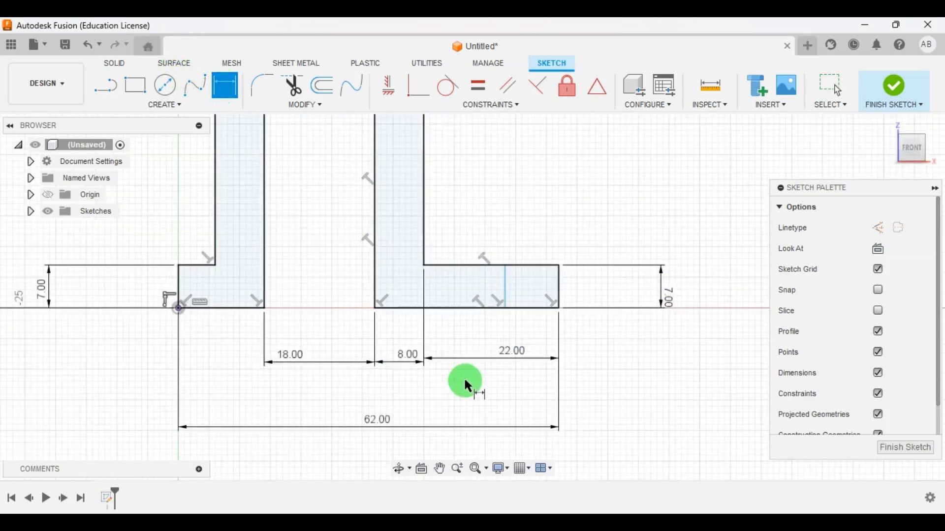
pyautogui.click(557, 289)
pyautogui.click(506, 279)
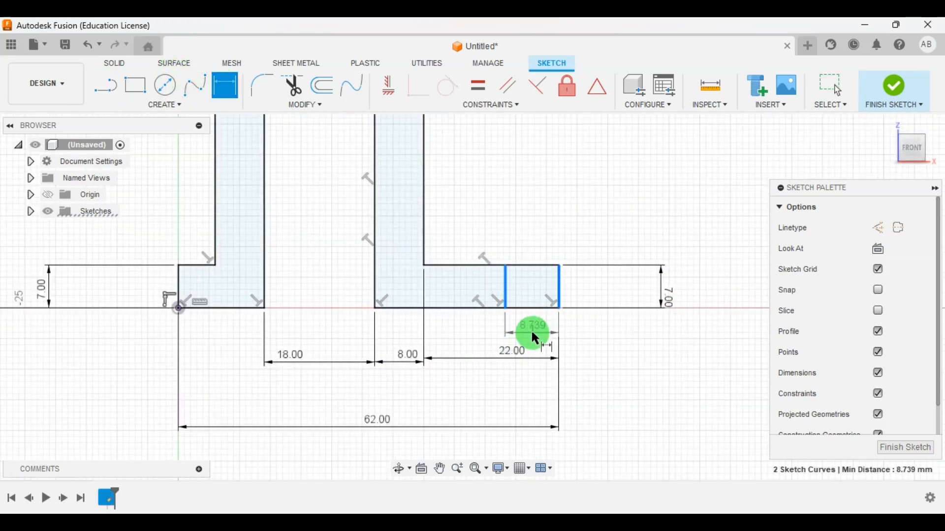
pyautogui.click(534, 336)
pyautogui.write('12')
pyautogui.press('Return')
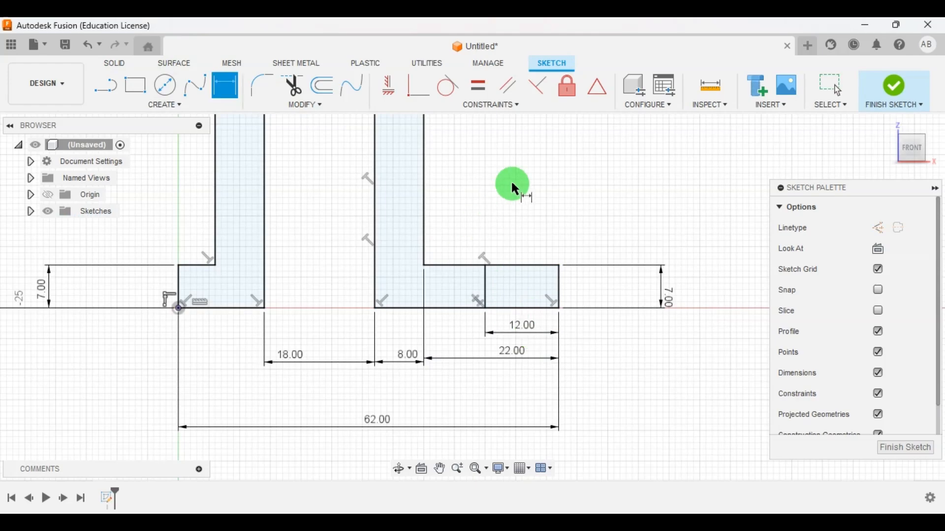
pyautogui.press('Escape')
# Compare the completed front profile with the reference drawing 19.jpg and finish the sketch
pyautogui.scroll(-4, 566, 253)
pyautogui.scroll(-2, 546, 250)
pyautogui.scroll(4, 517, 158)
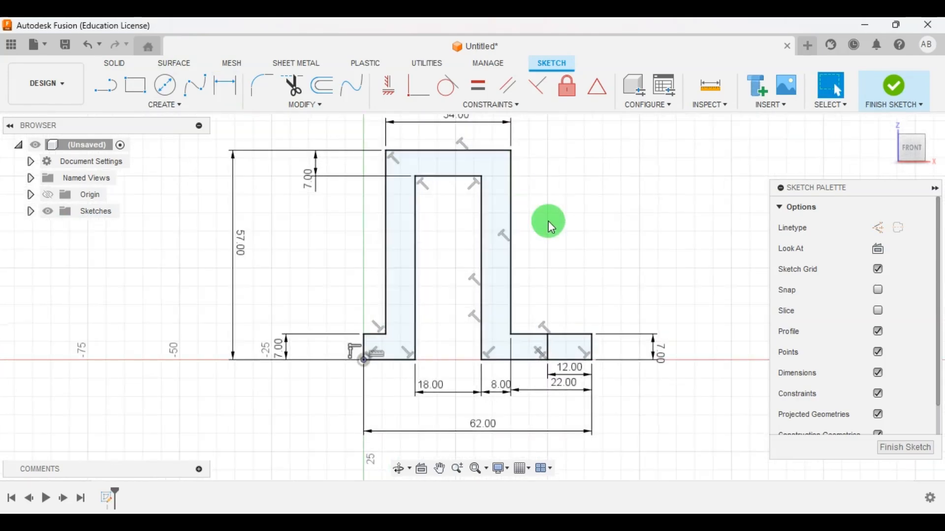
pyautogui.hotkey('alt', 'Tab')
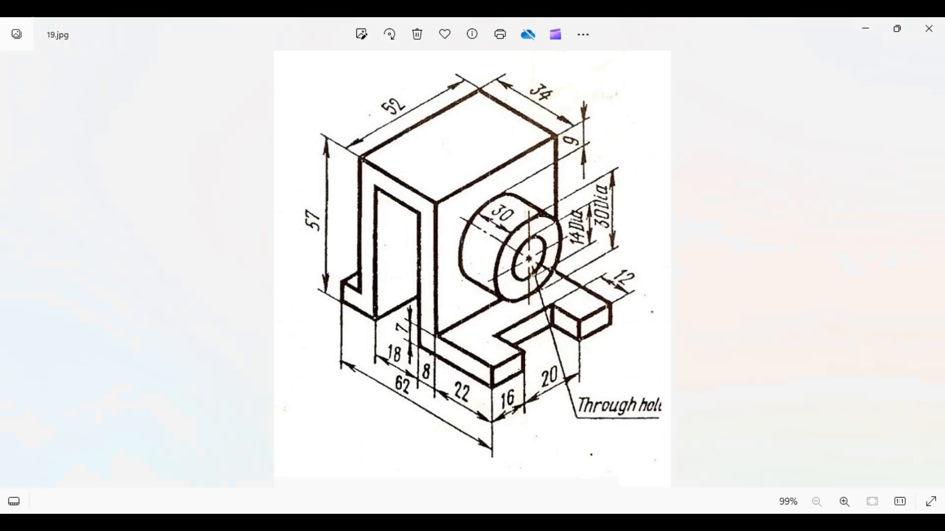
pyautogui.hotkey('alt', 'Tab')
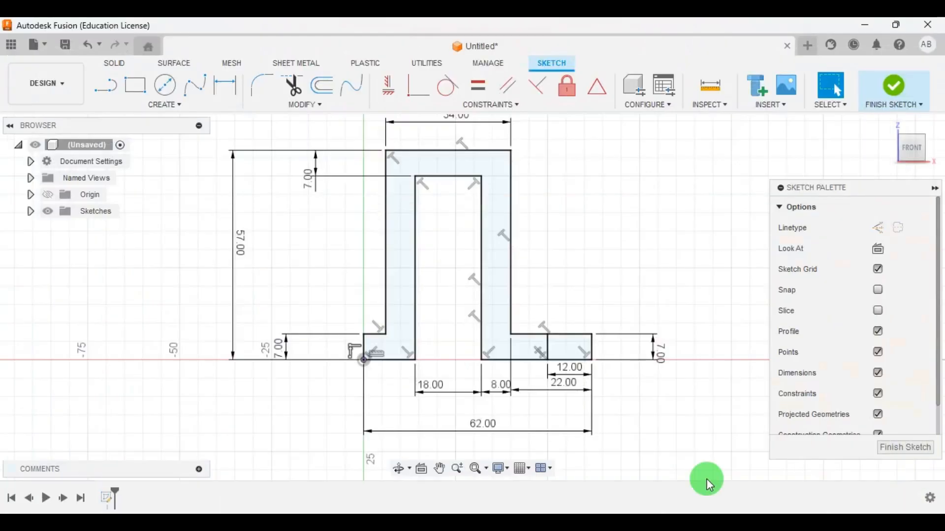
pyautogui.click(914, 443)
pyautogui.scroll(-1, 689, 311)
pyautogui.keyDown('shift'); pyautogui.moveTo(717, 306); pyautogui.dragTo(674, 331, button='middle'); pyautogui.keyUp('shift')
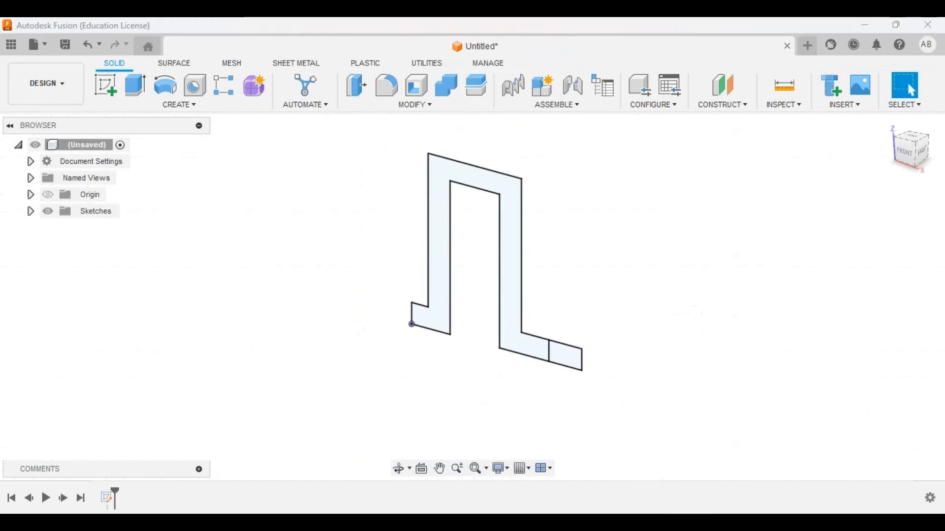
# Check the bracket's depth in the reference drawing and extrude both front profiles symmetrically as a new body, 52 mm whole length
pyautogui.hotkey('alt', 'Tab')
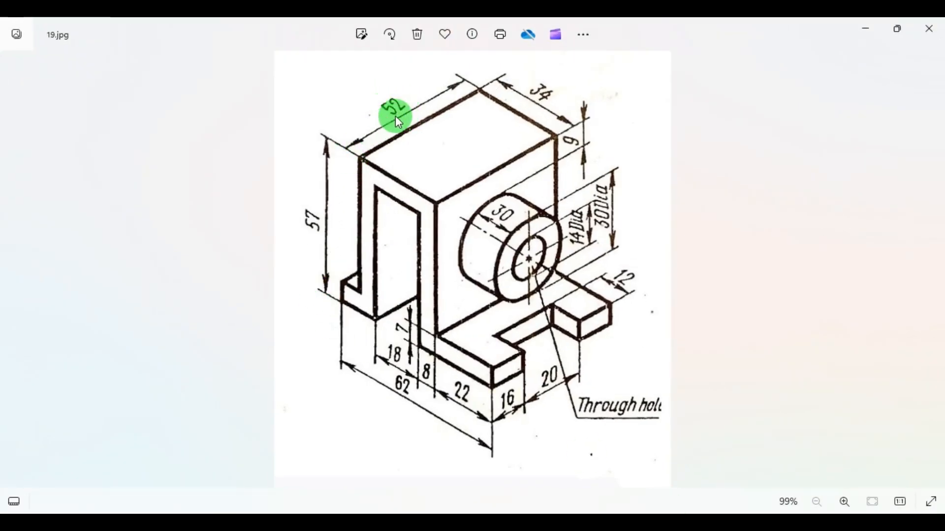
pyautogui.click(685, 523)
pyautogui.scroll(-2, 311, 334)
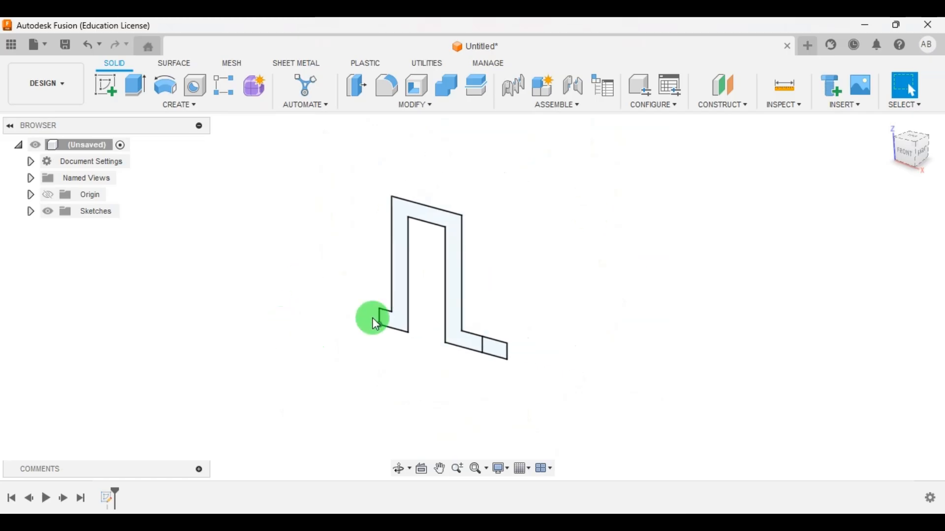
pyautogui.scroll(3, 408, 240)
pyautogui.click(135, 85)
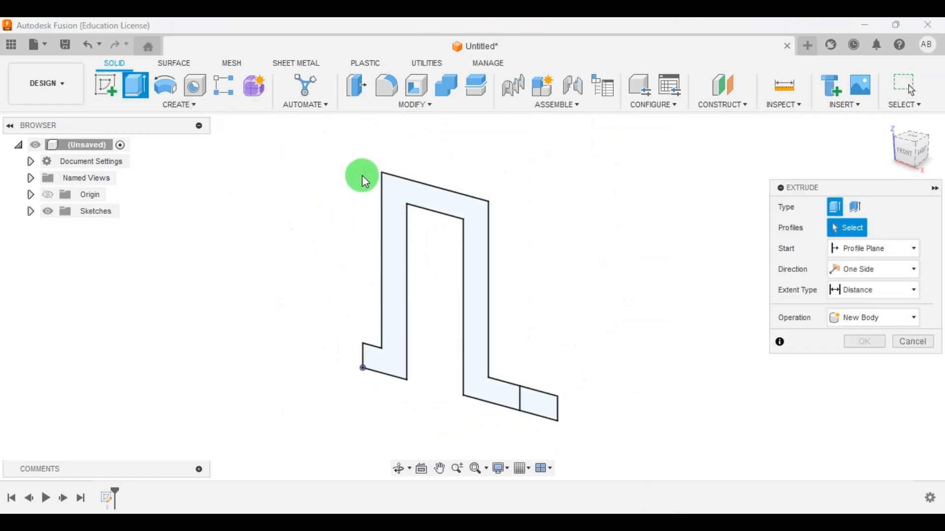
pyautogui.click(438, 207)
pyautogui.click(542, 408)
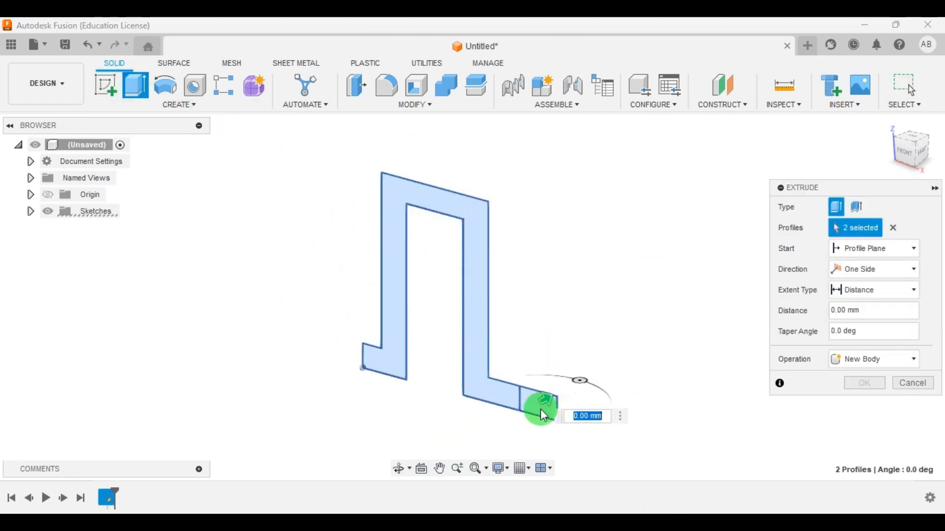
pyautogui.click(876, 269)
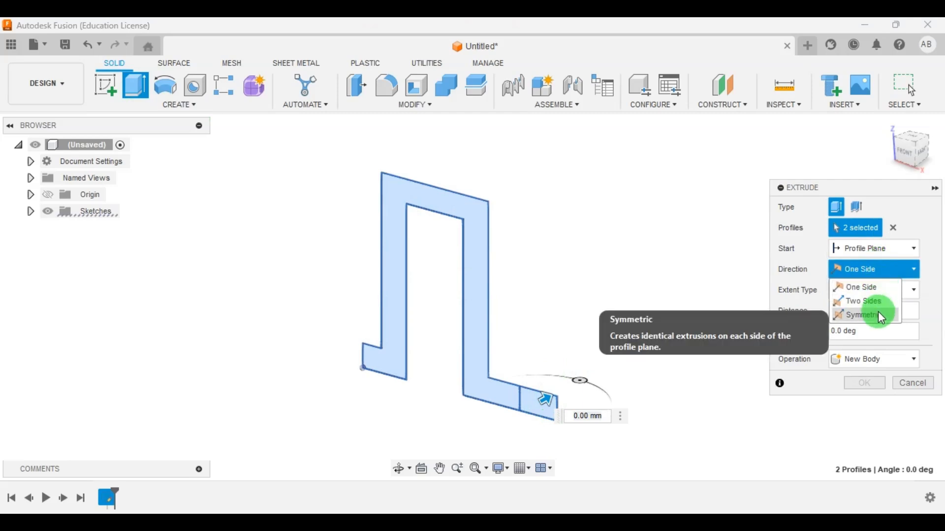
pyautogui.click(878, 312)
pyautogui.click(862, 311)
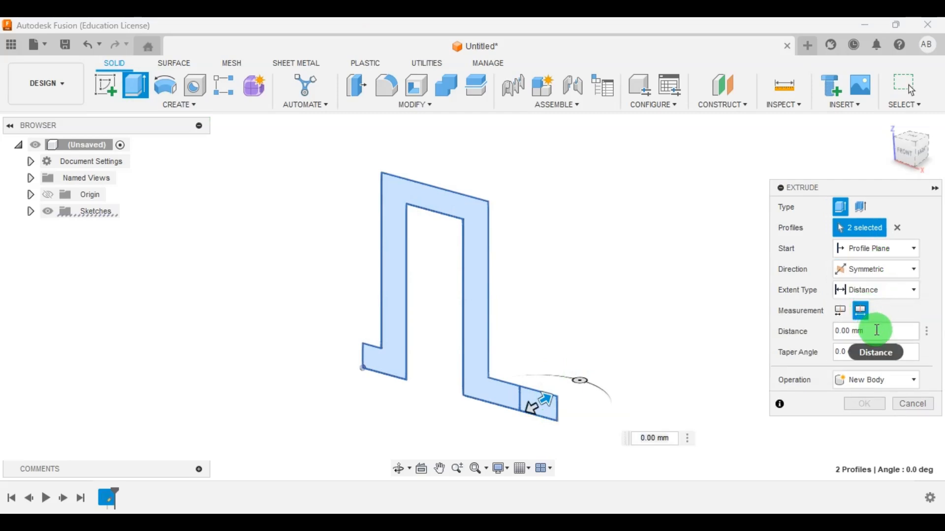
pyautogui.click(788, 332)
pyautogui.write('10')
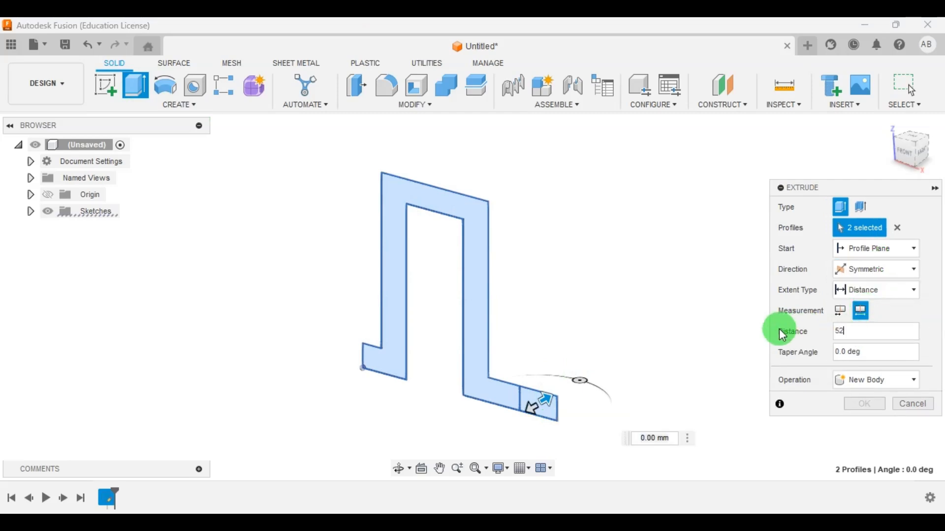
pyautogui.press('Return')
# Make the front profile sketch, Sketch1, visible again alongside the extruded body
pyautogui.keyDown('shift'); pyautogui.moveTo(708, 258); pyautogui.dragTo(653, 277, button='middle'); pyautogui.keyUp('shift')
pyautogui.click(29, 228)
pyautogui.click(60, 245)
pyautogui.click(488, 333)
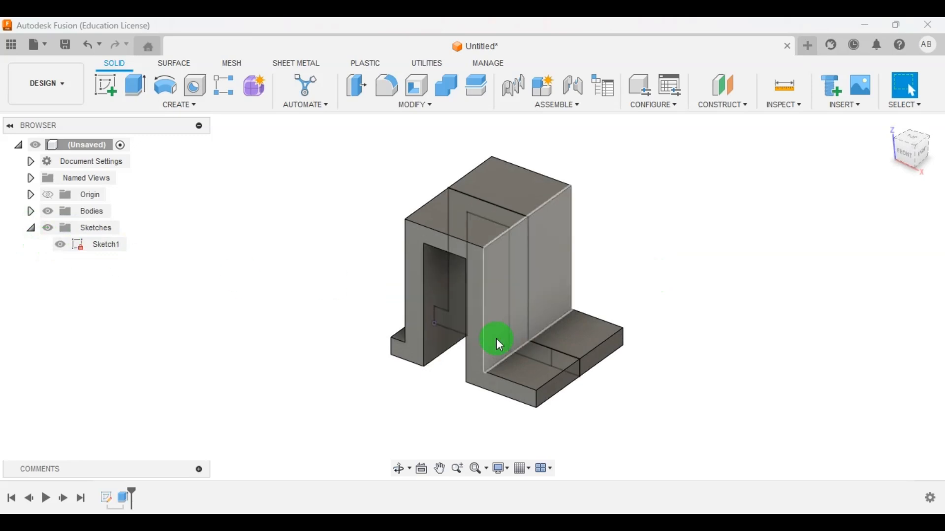
pyautogui.scroll(3, 486, 330)
pyautogui.moveTo(694, 383)
pyautogui.keyDown('shift'); pyautogui.mouseDown(button='middle')
pyautogui.moveTo(717, 383)
pyautogui.moveTo(693, 374)
pyautogui.mouseUp(button='middle'); pyautogui.keyUp('shift')
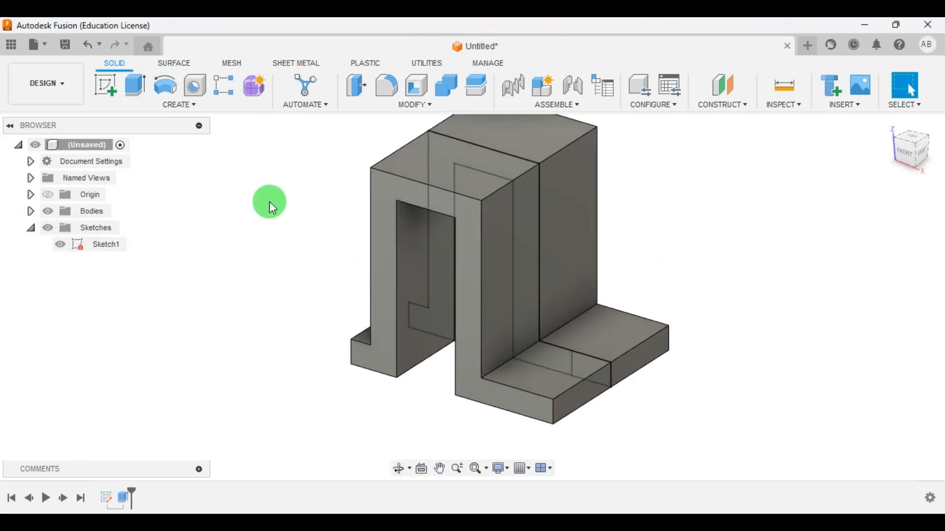
# Start another extrusion and hide the bracket body so that the sketch profiles can be selected
pyautogui.click(136, 86)
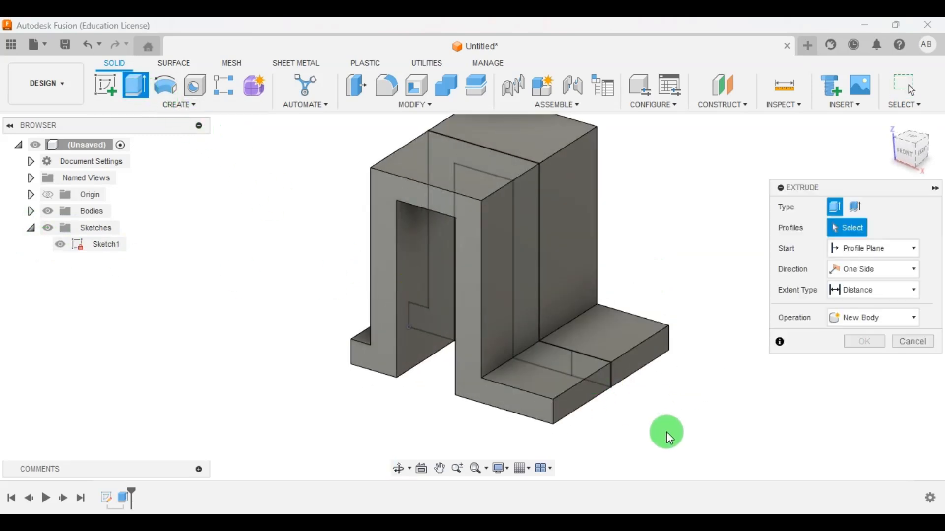
pyautogui.keyDown('shift'); pyautogui.moveTo(658, 429); pyautogui.dragTo(649, 359, button='middle'); pyautogui.keyUp('shift')
pyautogui.keyDown('shift'); pyautogui.moveTo(645, 266); pyautogui.dragTo(659, 347, button='middle'); pyautogui.keyUp('shift')
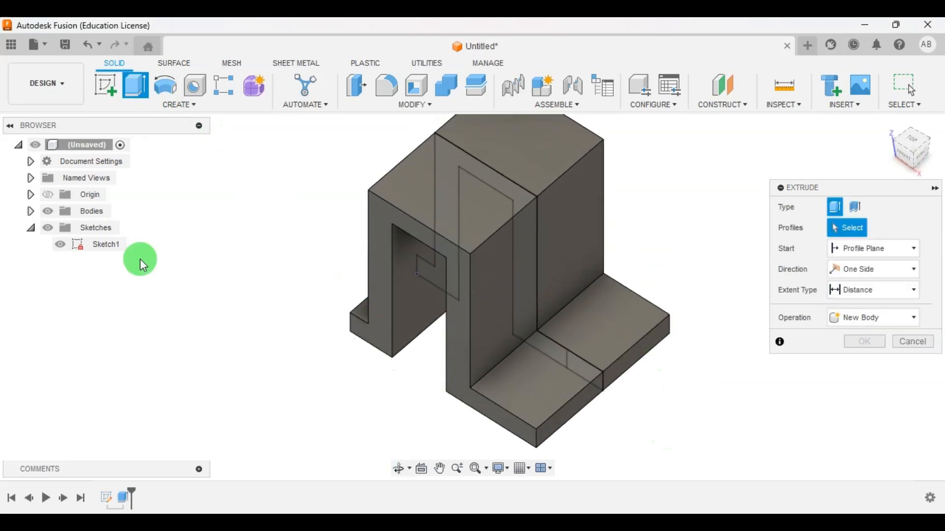
pyautogui.click(31, 211)
pyautogui.click(60, 228)
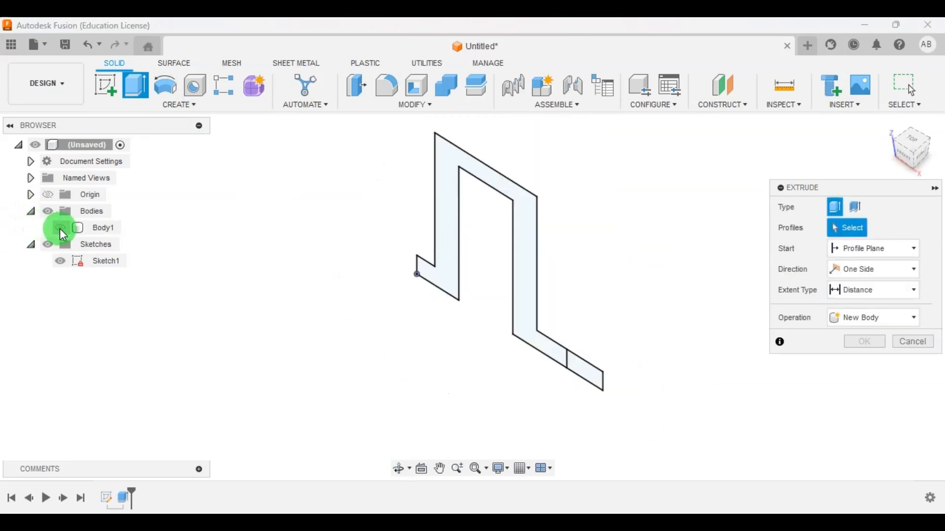
# Check the reference drawing, show the body again and cut the 12 mm foot-end profile symmetrically with a 20 mm whole length
pyautogui.click(589, 379)
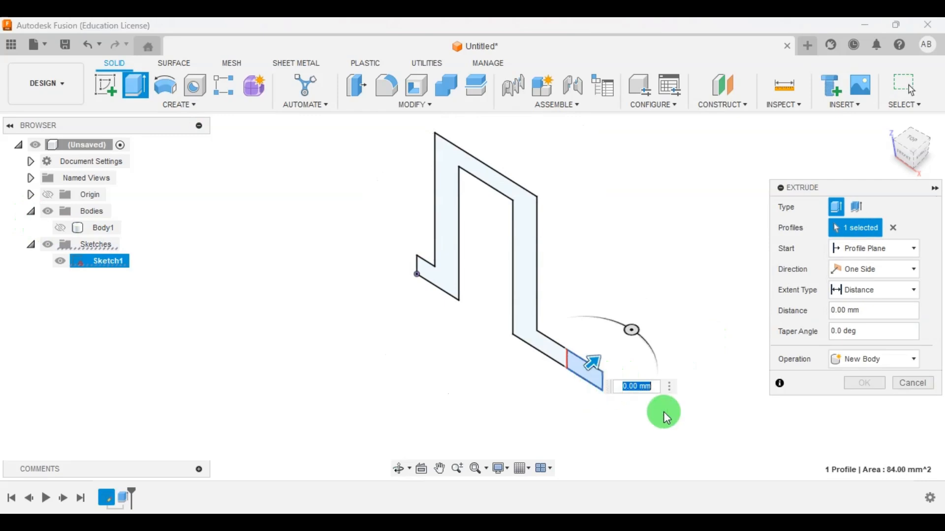
pyautogui.click(884, 276)
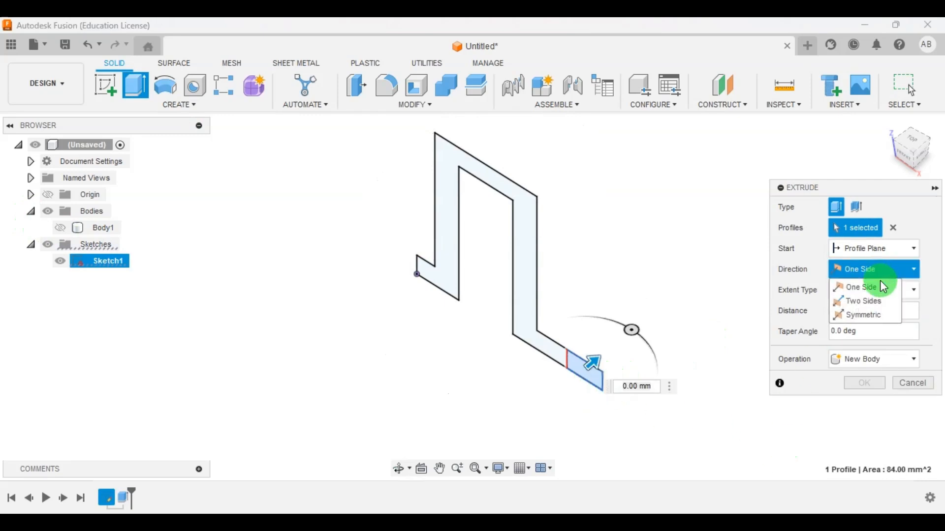
pyautogui.click(878, 312)
pyautogui.click(862, 313)
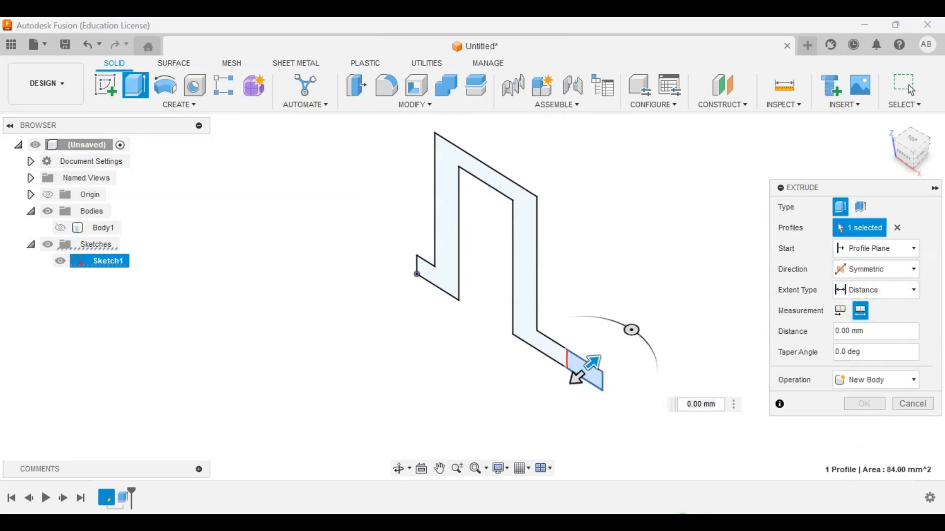
pyautogui.click(699, 522)
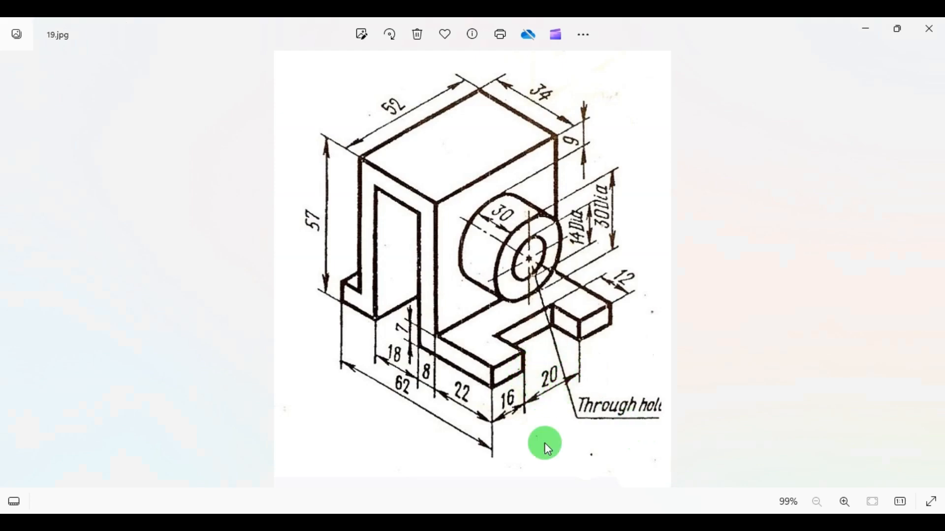
pyautogui.click(698, 521)
pyautogui.moveTo(879, 331); pyautogui.dragTo(710, 327)
pyautogui.write('20')
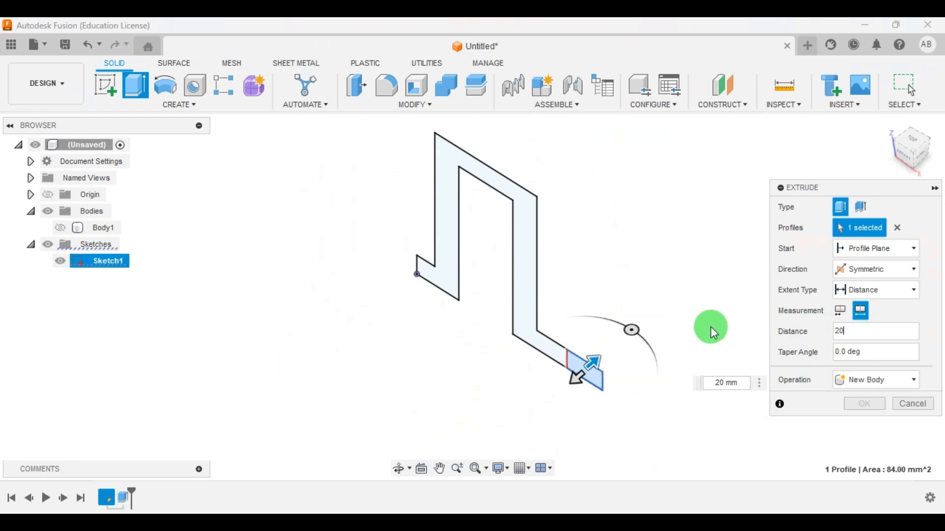
pyautogui.click(59, 228)
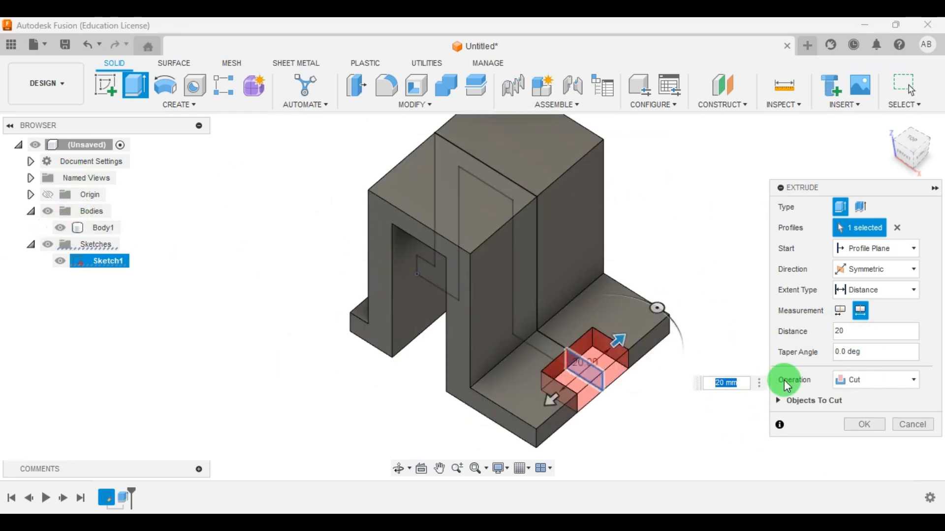
pyautogui.click(871, 429)
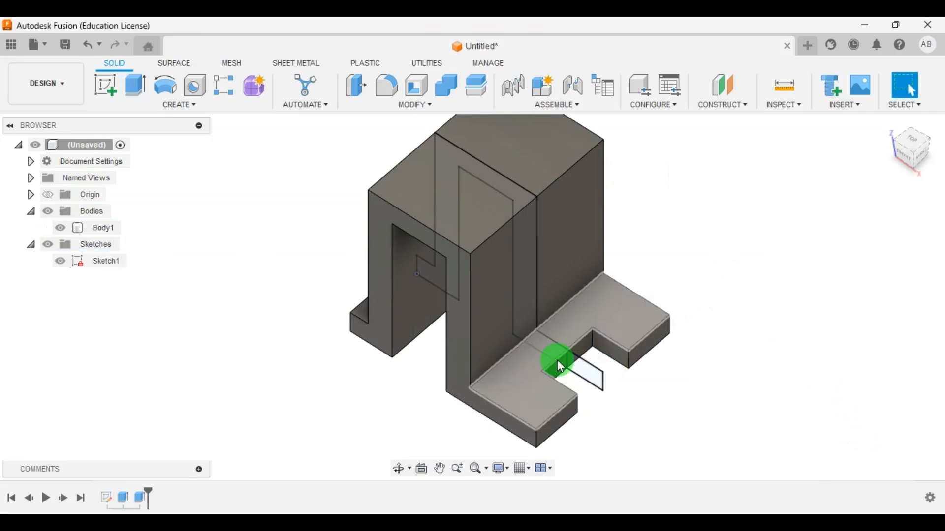
# Hide the front profile sketch, leaving the notched bracket body shown
pyautogui.click(60, 261)
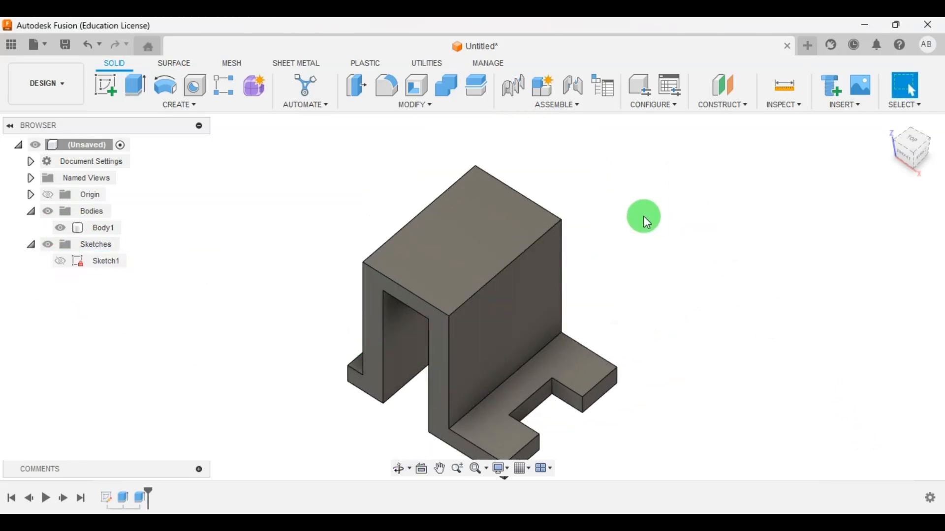
pyautogui.scroll(-3, 510, 189)
pyautogui.scroll(1, 581, 261)
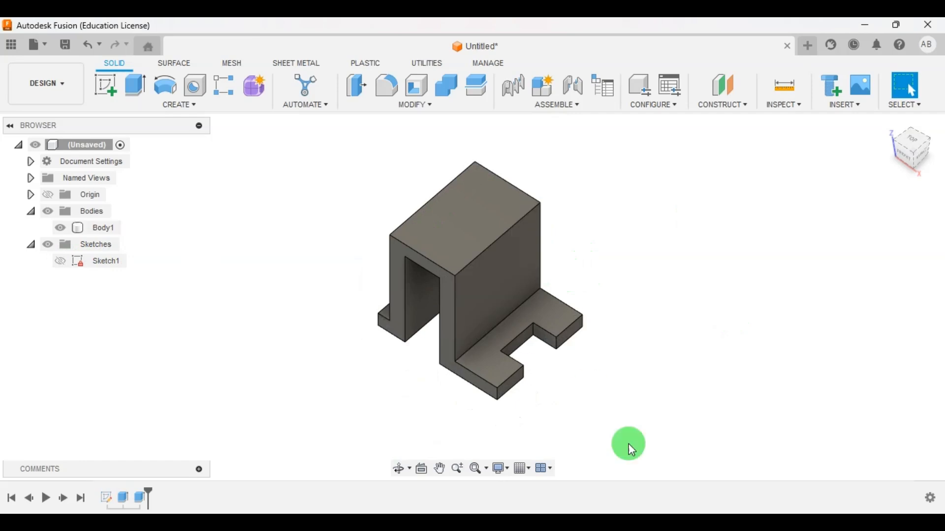
# Check the reference drawing, start a sketch on the bracket's outer side wall and draw a 14 mm diameter circle on its vertical centreline
pyautogui.click(690, 525)
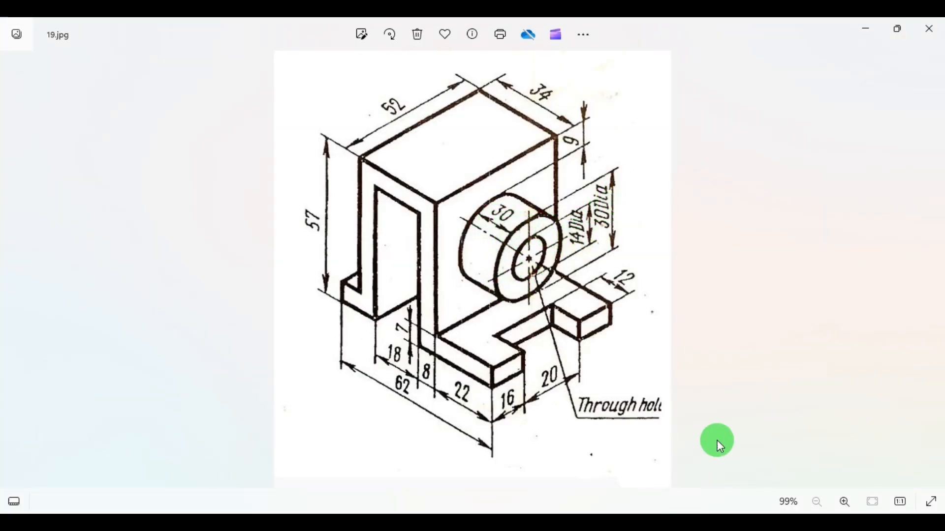
pyautogui.click(662, 523)
pyautogui.click(106, 86)
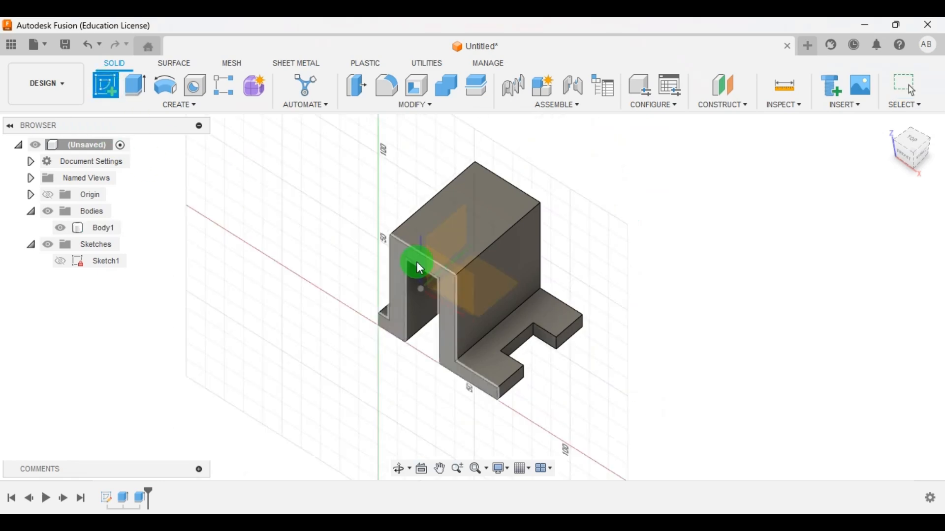
pyautogui.click(503, 259)
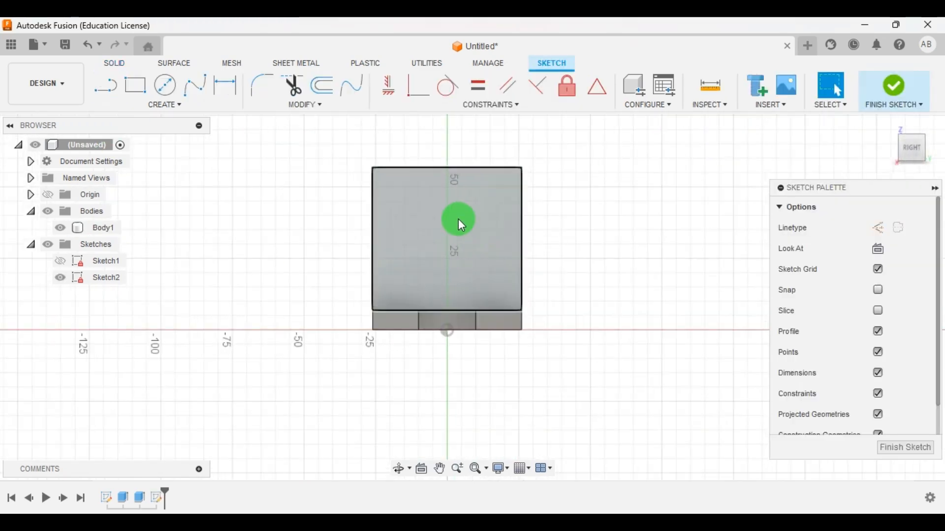
pyautogui.click(168, 87)
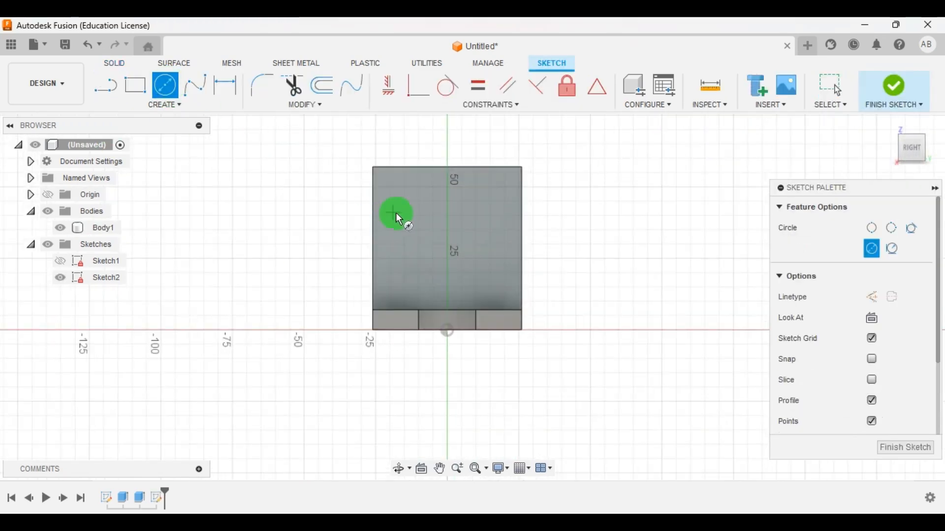
pyautogui.click(448, 229)
pyautogui.write('14')
pyautogui.press('Return')
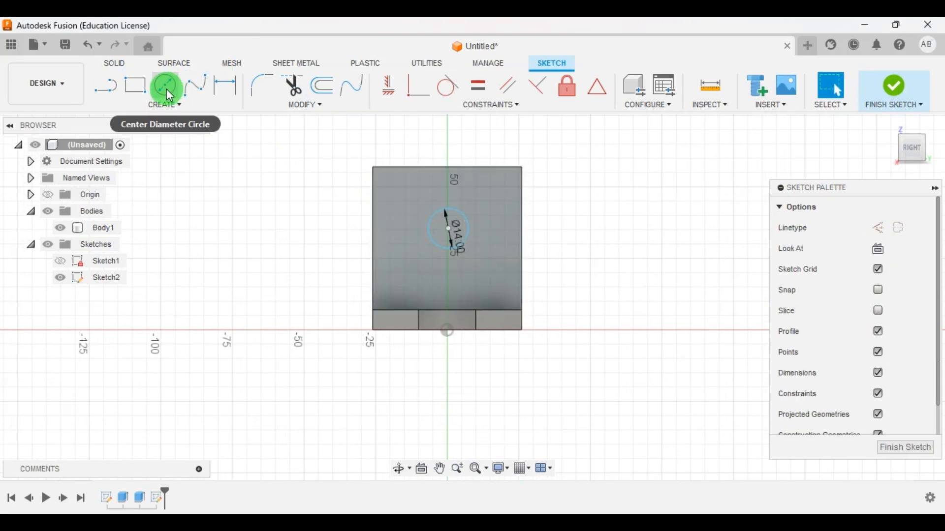
# Draw a 30 mm diameter circle concentric with the 14 mm circle on the side wall
pyautogui.click(166, 87)
pyautogui.scroll(3, 498, 219)
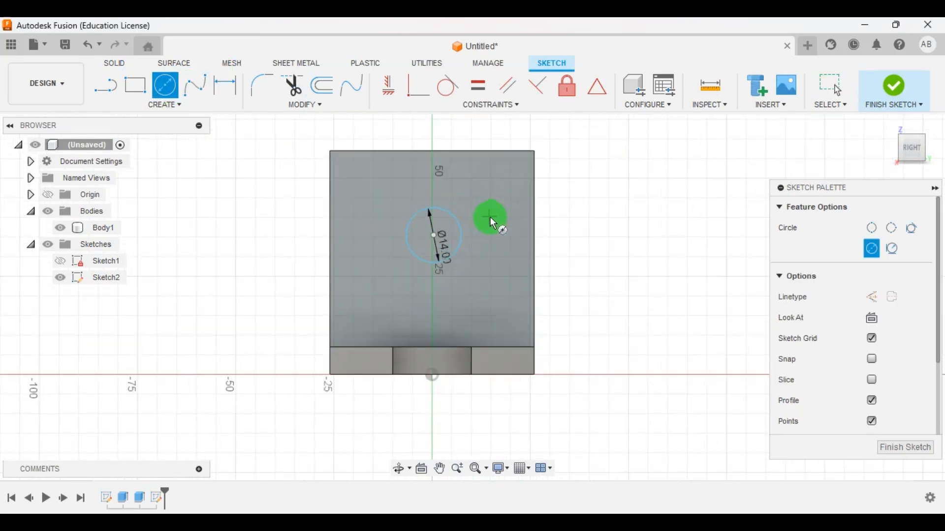
pyautogui.click(427, 239)
pyautogui.write('30')
pyautogui.press('Return')
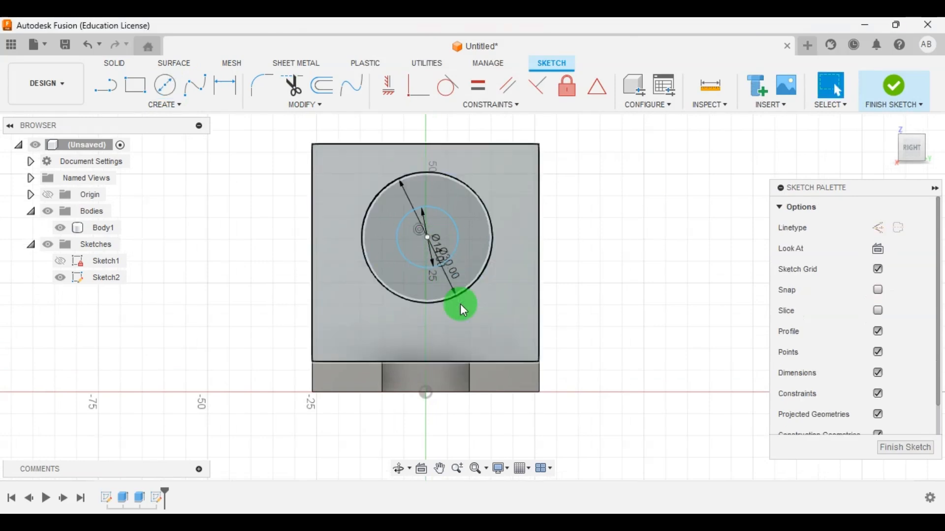
pyautogui.click(429, 394)
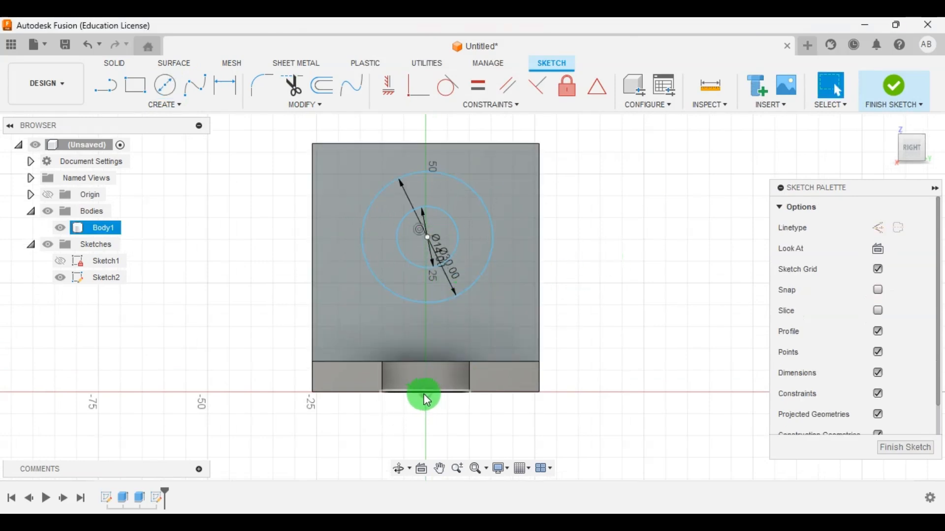
pyautogui.scroll(-2, 412, 230)
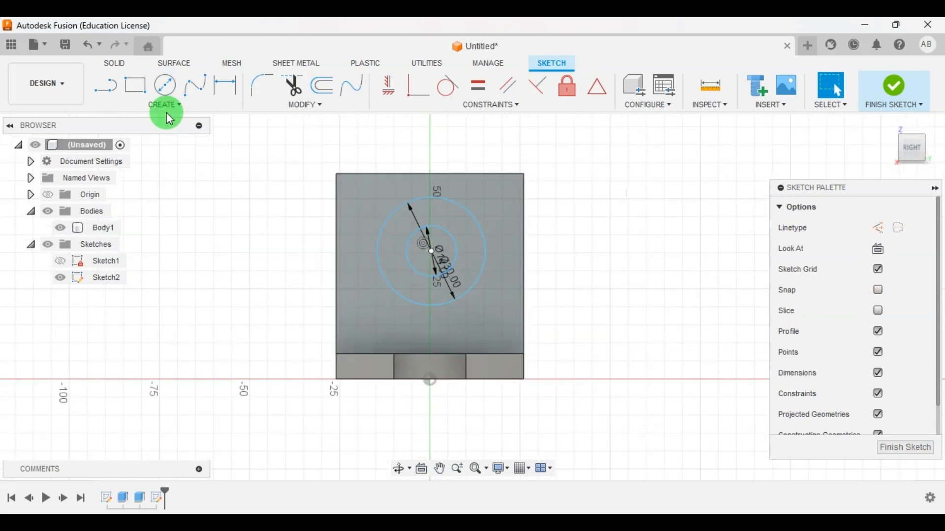
# Dimension the circles' centre at 52/2 mm from the side wall's vertical edge
pyautogui.click(225, 86)
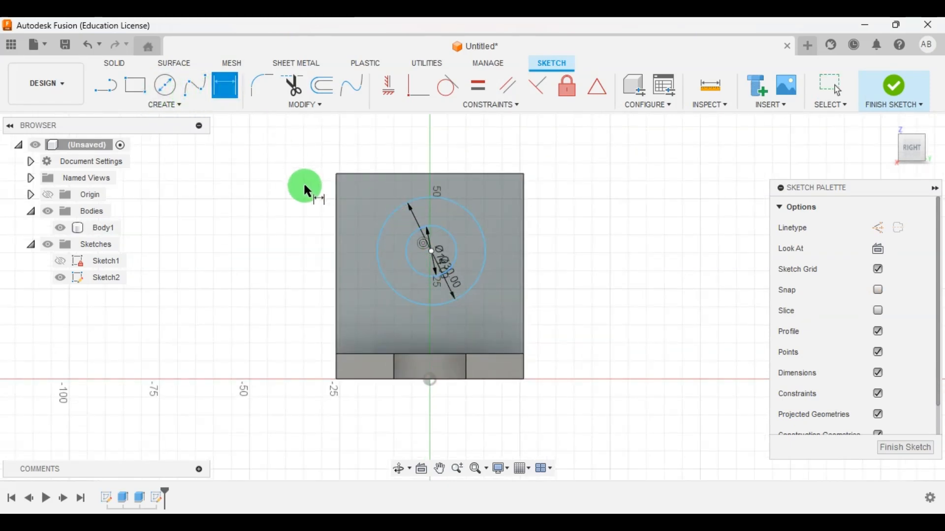
pyautogui.click(338, 216)
pyautogui.click(432, 251)
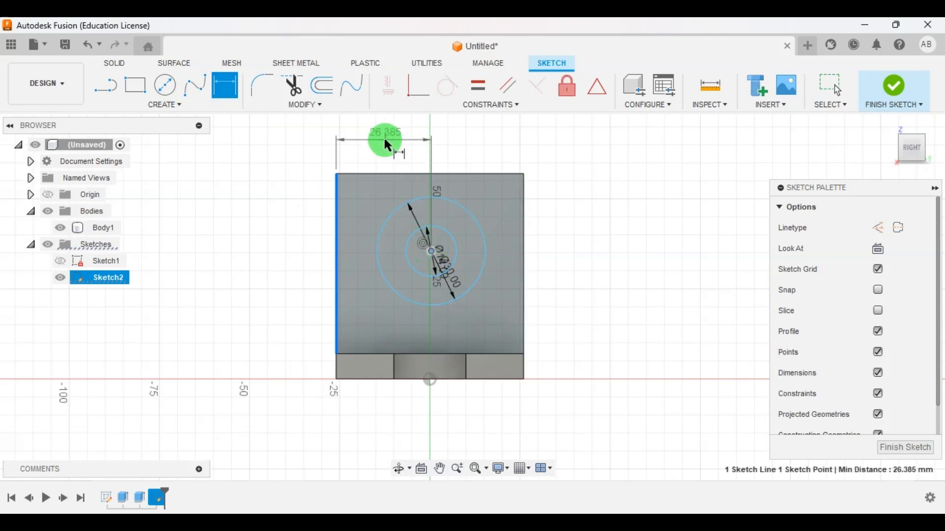
pyautogui.click(387, 144)
pyautogui.write('52/2')
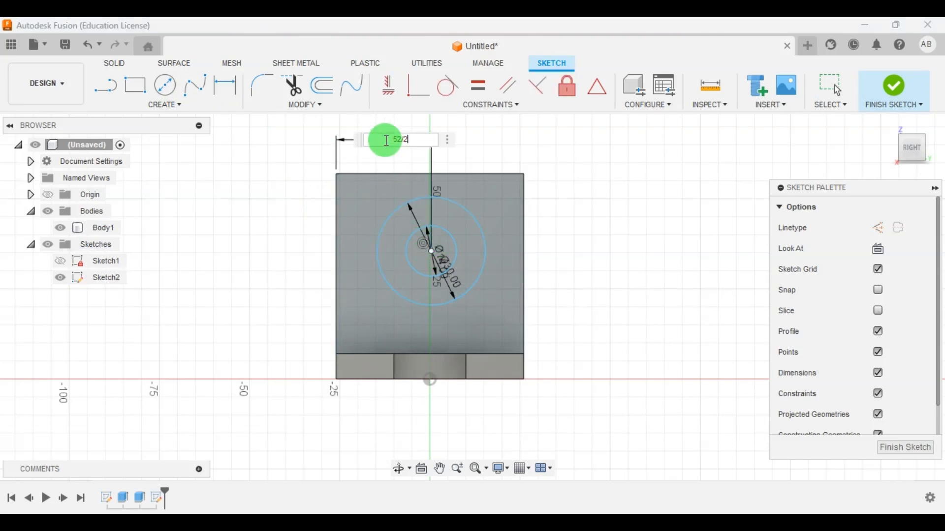
pyautogui.press('Return')
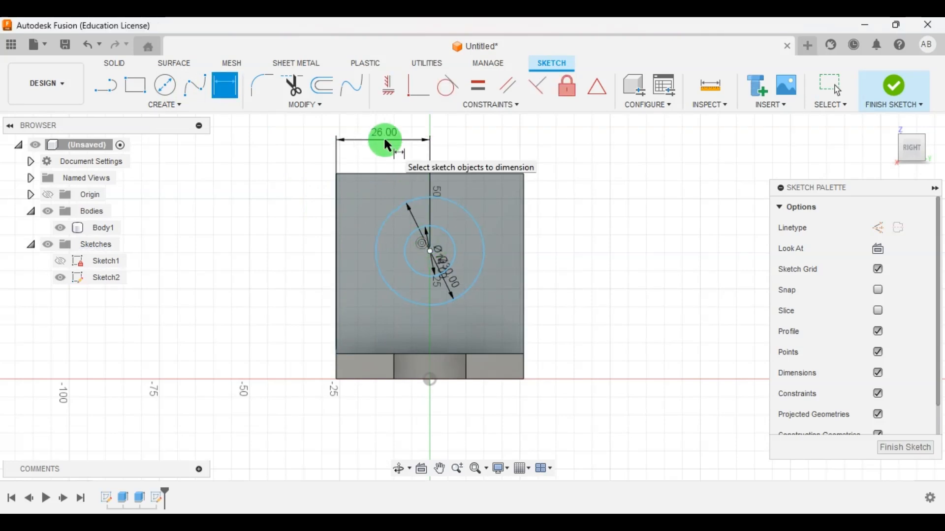
# Examine the reference drawing for the vertical position of the boss below the bracket's top edge
pyautogui.hotkey('alt', 'Tab')
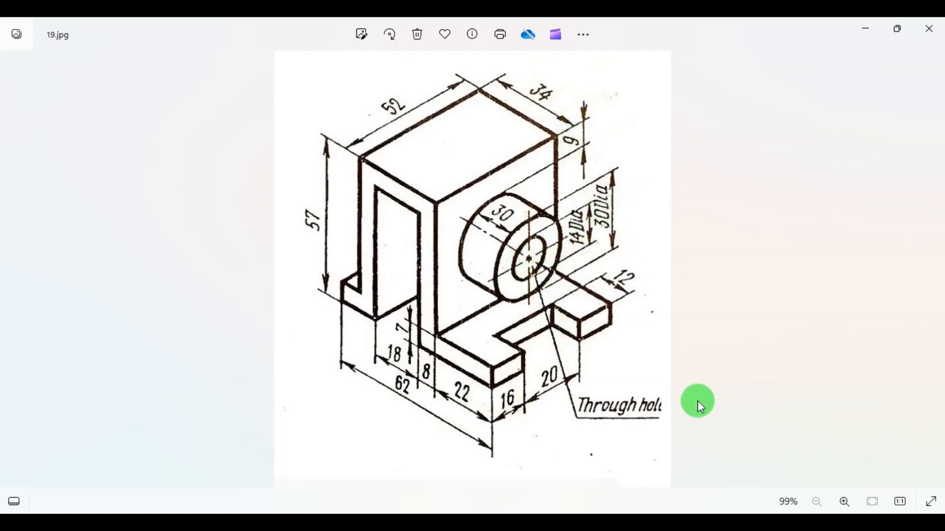
pyautogui.scroll(3, 622, 196)
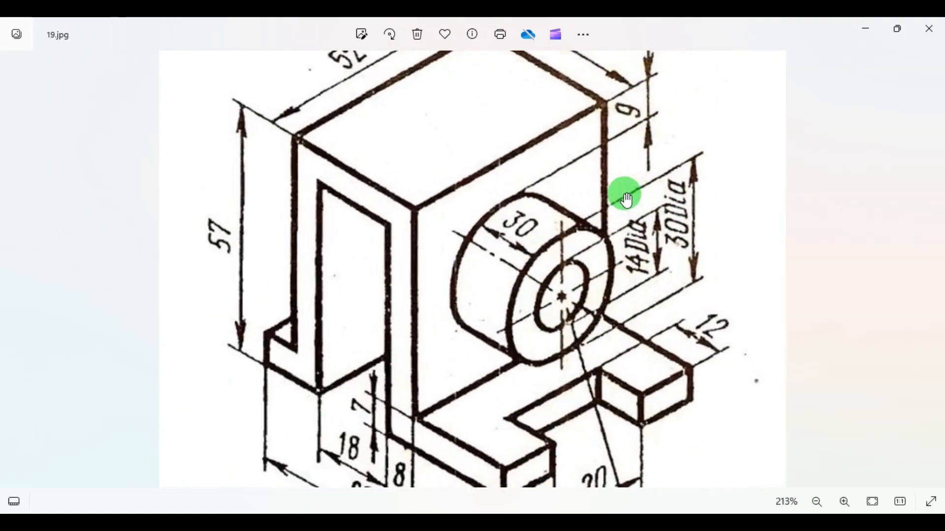
pyautogui.scroll(-2, 624, 198)
pyautogui.scroll(-2, 626, 200)
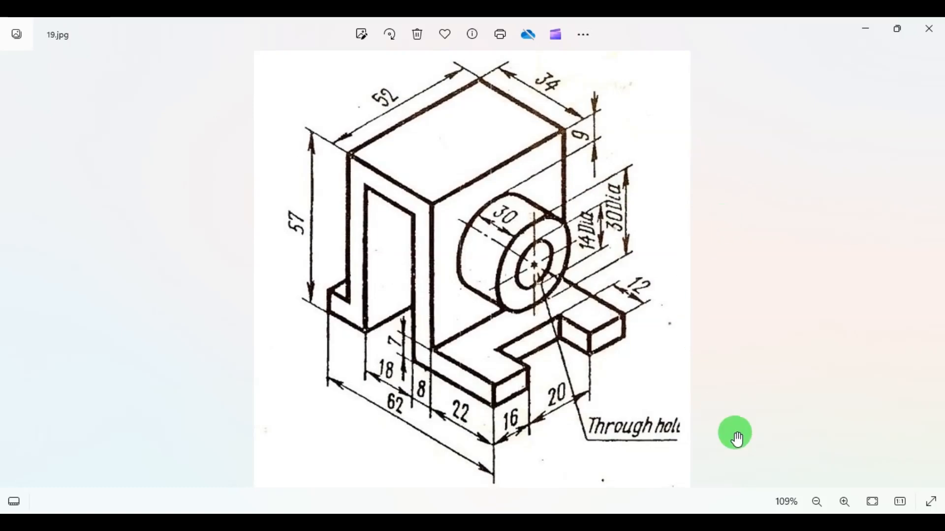
pyautogui.moveTo(664, 514)
pyautogui.scroll(-2, 559, 200)
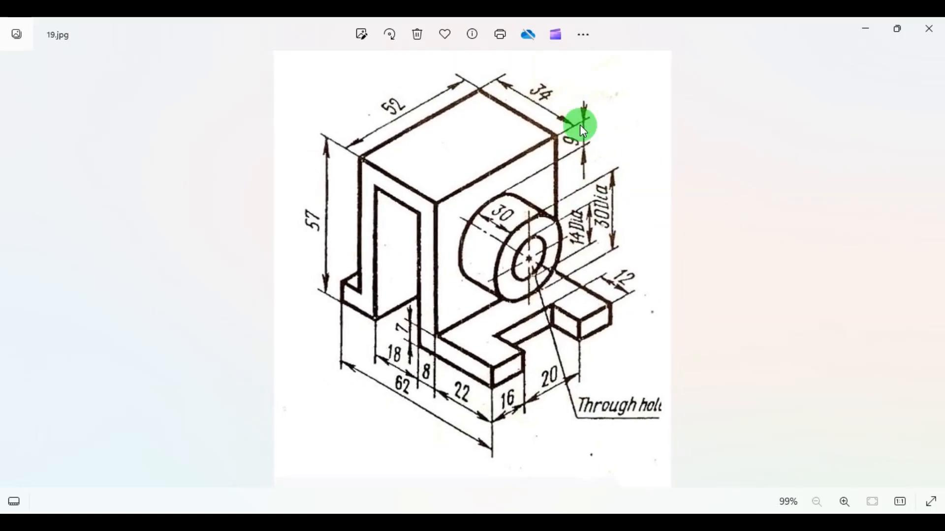
pyautogui.scroll(3, 483, 418)
pyautogui.click(639, 428)
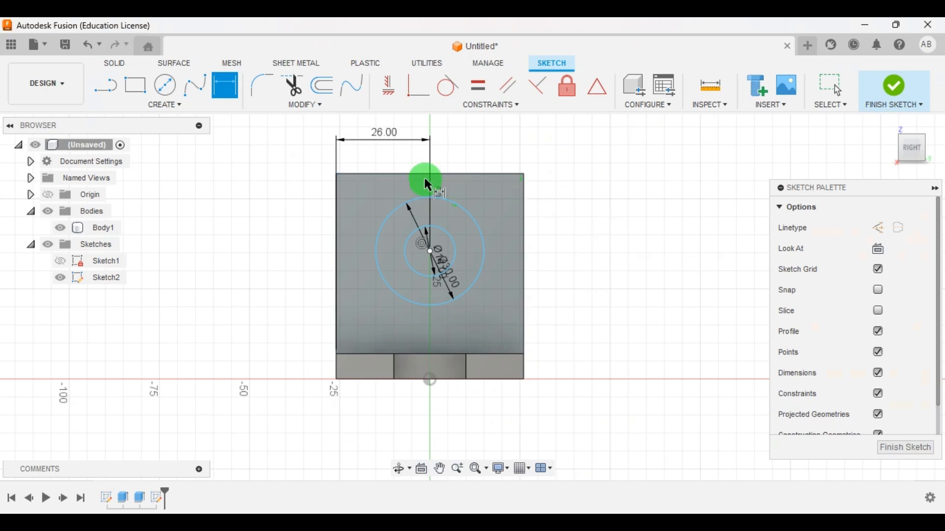
# Dimension the circles' centre at 24 mm below the side wall's top edge and finish the sketch
pyautogui.click(484, 174)
pyautogui.click(430, 251)
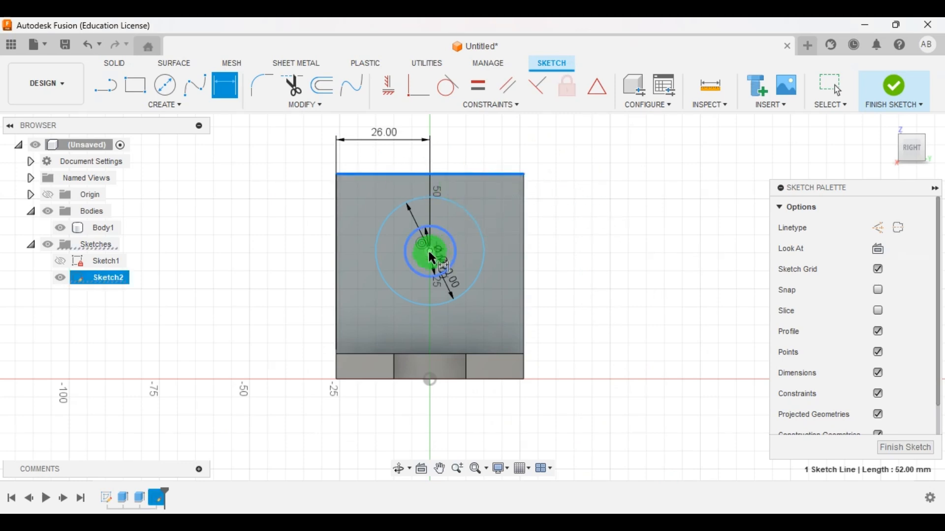
pyautogui.click(627, 202)
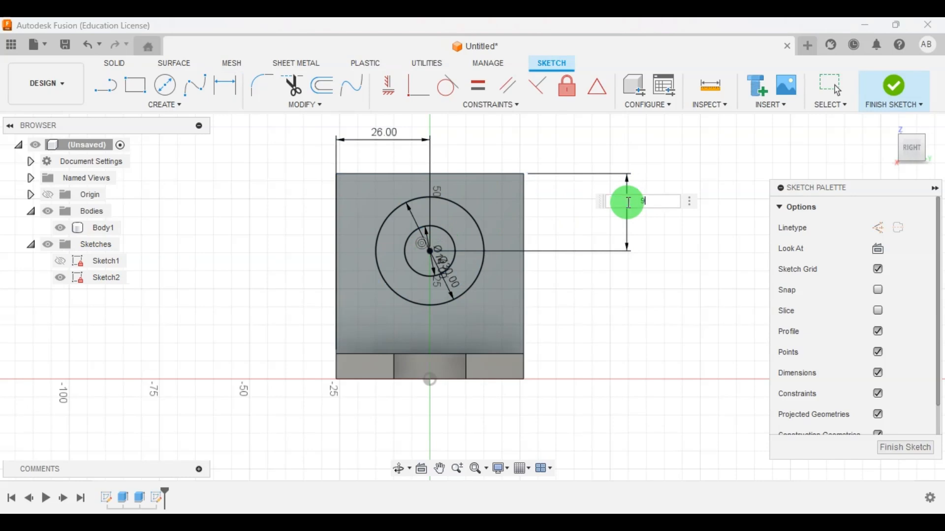
pyautogui.press('Return')
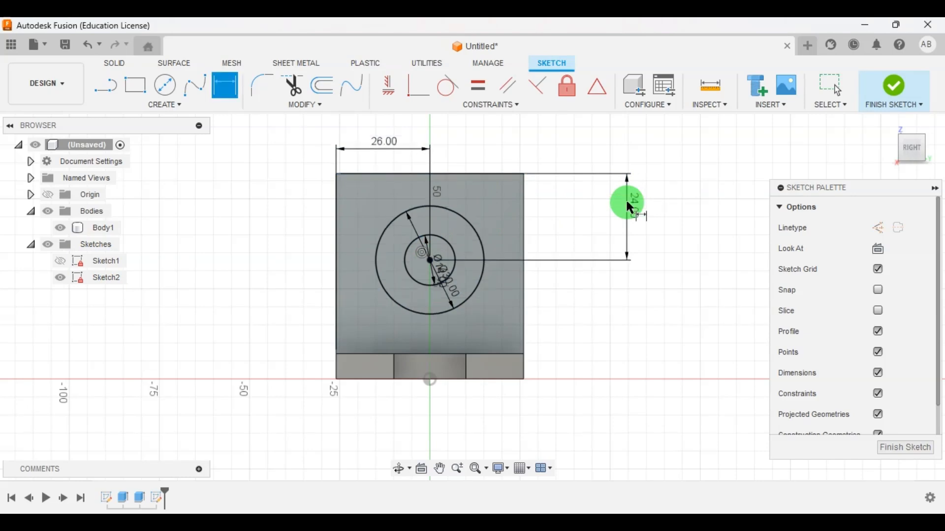
pyautogui.click(911, 448)
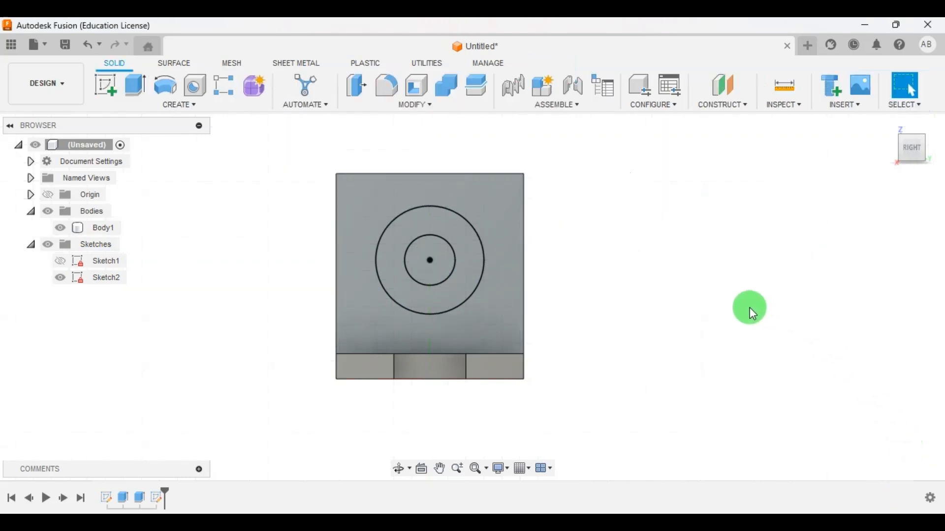
# Check the boss length in the reference drawing and extrude the ring between the two circles 30 mm outward from the side wall
pyautogui.keyDown('shift'); pyautogui.moveTo(636, 282); pyautogui.dragTo(707, 294, button='middle'); pyautogui.keyUp('shift')
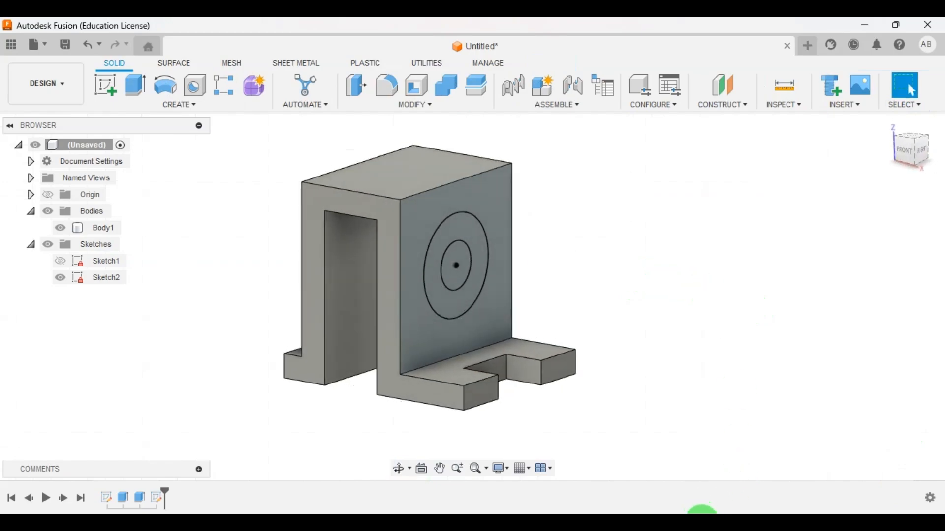
pyautogui.click(700, 521)
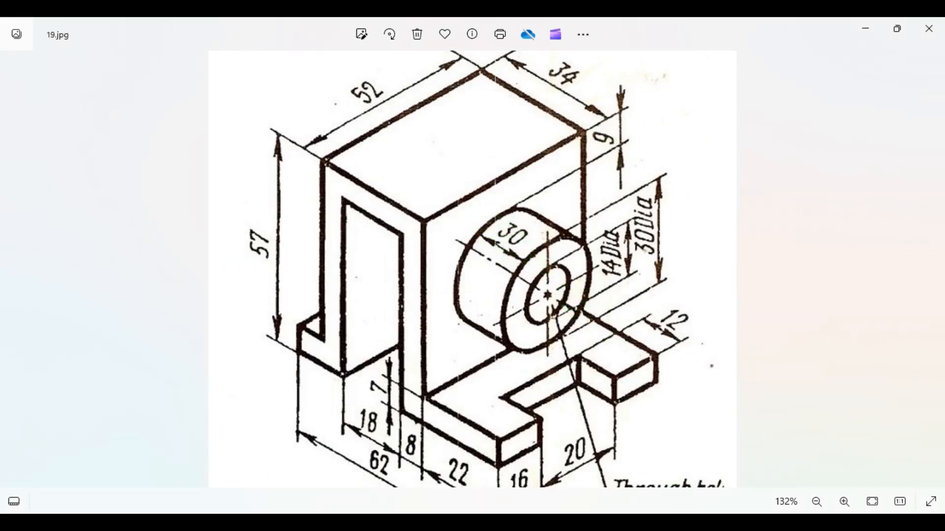
pyautogui.click(657, 522)
pyautogui.click(136, 85)
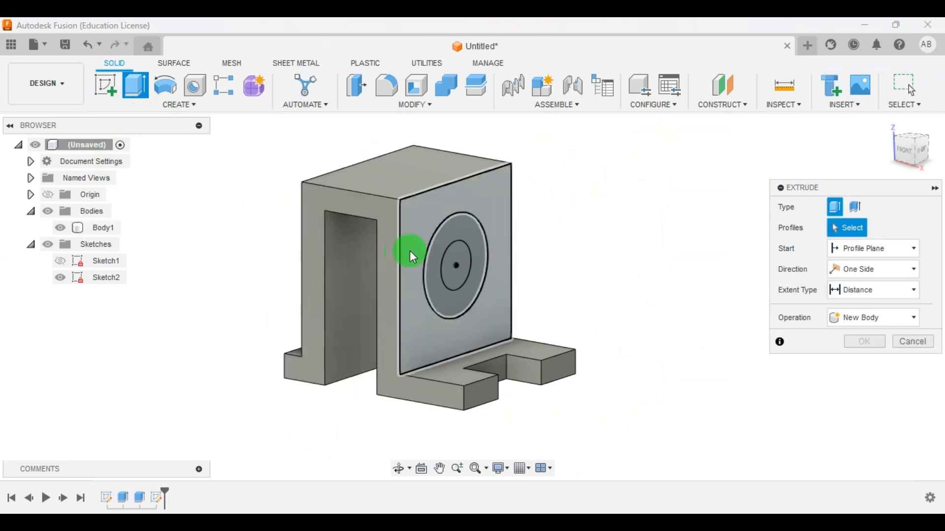
pyautogui.click(455, 236)
pyautogui.write('30')
pyautogui.press('Return')
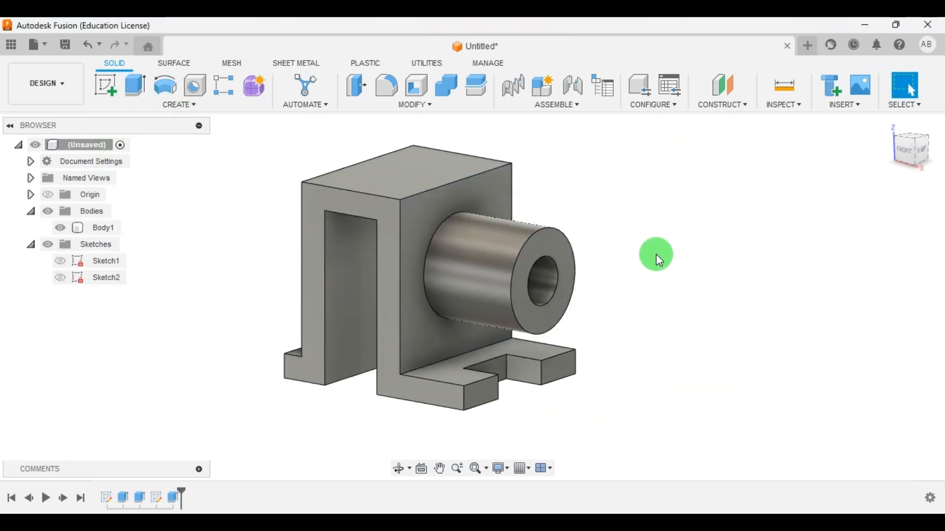
# Check the through-hole note in the drawing and start a cut extrusion of the circular face inside the boss, about 12 mm into the wall
pyautogui.keyDown('shift'); pyautogui.moveTo(660, 233); pyautogui.dragTo(653, 250, button='middle'); pyautogui.keyUp('shift')
pyautogui.hotkey('alt', 'Tab')
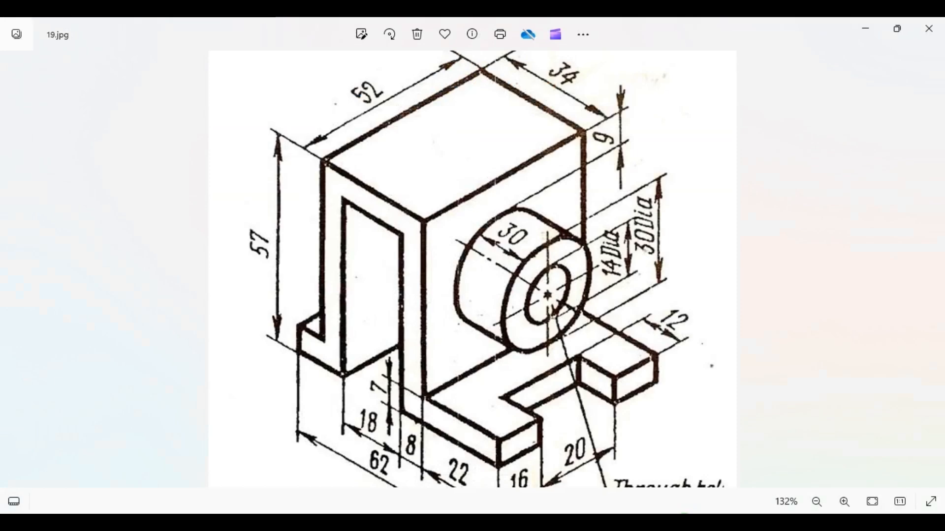
pyautogui.hotkey('alt', 'Tab')
pyautogui.keyDown('shift'); pyautogui.moveTo(588, 238); pyautogui.dragTo(661, 262, button='middle'); pyautogui.keyUp('shift')
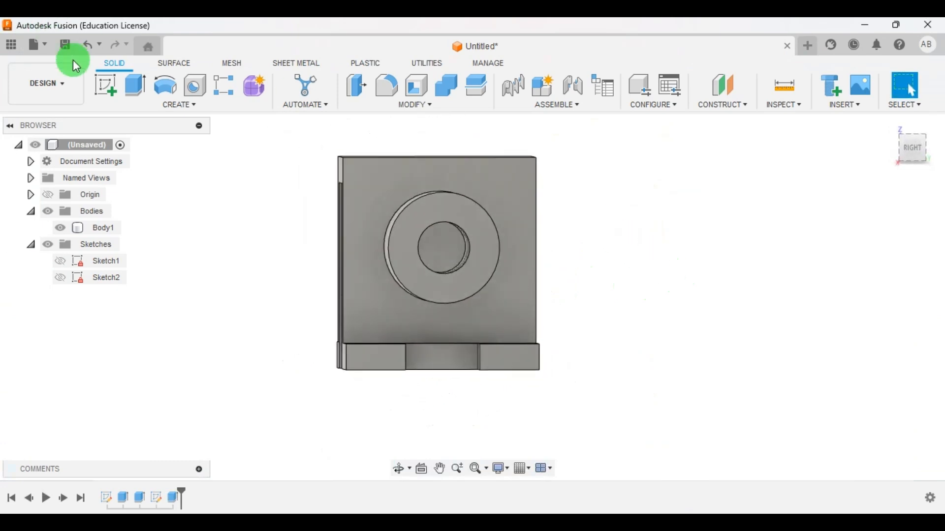
pyautogui.click(136, 84)
pyautogui.click(438, 239)
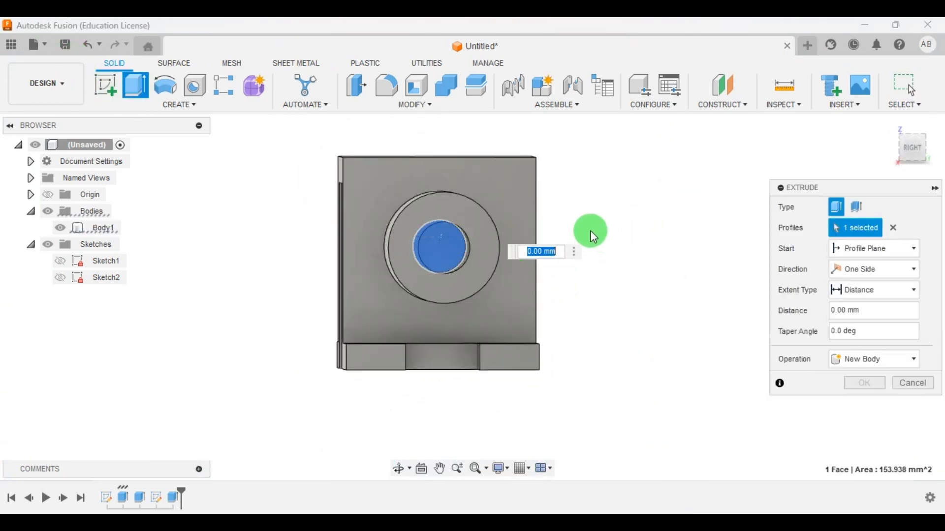
pyautogui.keyDown('shift'); pyautogui.moveTo(590, 232); pyautogui.dragTo(692, 257, button='middle'); pyautogui.keyUp('shift')
pyautogui.moveTo(474, 237); pyautogui.dragTo(418, 243)
# Try the All extent type for the hole cut and return it to Distance
pyautogui.click(888, 298)
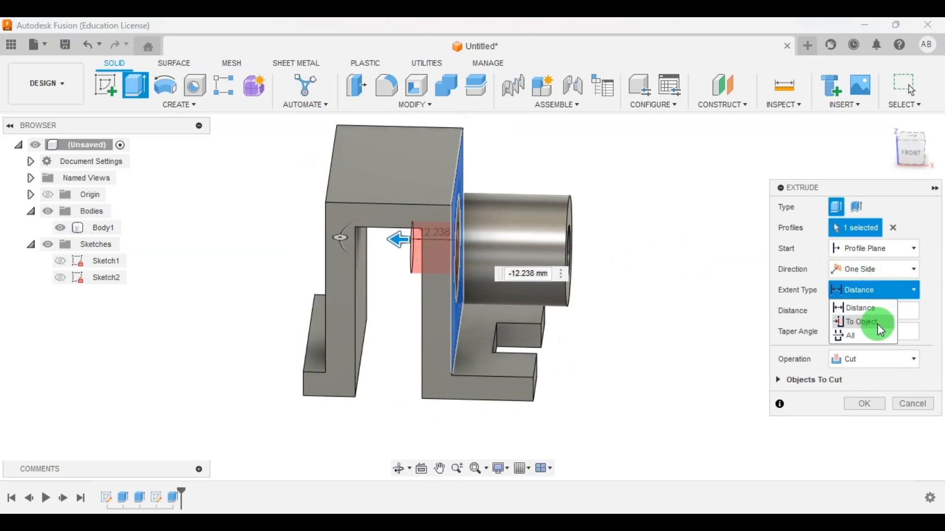
pyautogui.click(869, 332)
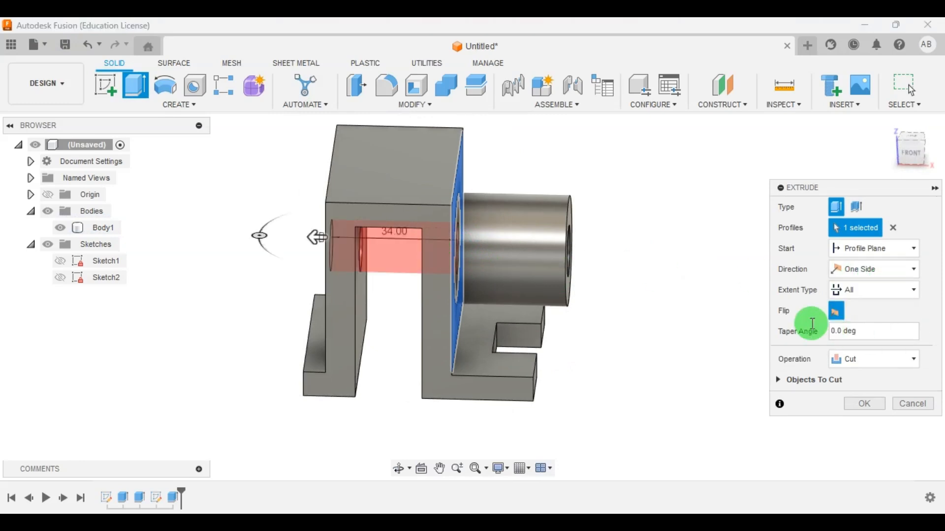
pyautogui.click(895, 290)
pyautogui.click(888, 312)
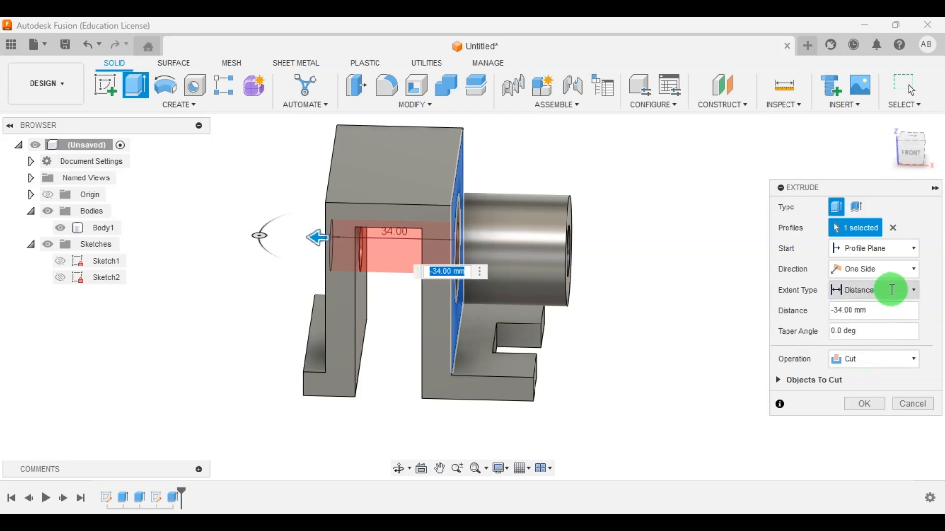
# Set the hole cut's extent to To Object, ending at the inner face of the boss-side wall, and complete the cut
pyautogui.click(886, 291)
pyautogui.click(884, 322)
pyautogui.keyDown('shift'); pyautogui.moveTo(624, 249); pyautogui.dragTo(645, 202, button='middle'); pyautogui.keyUp('shift')
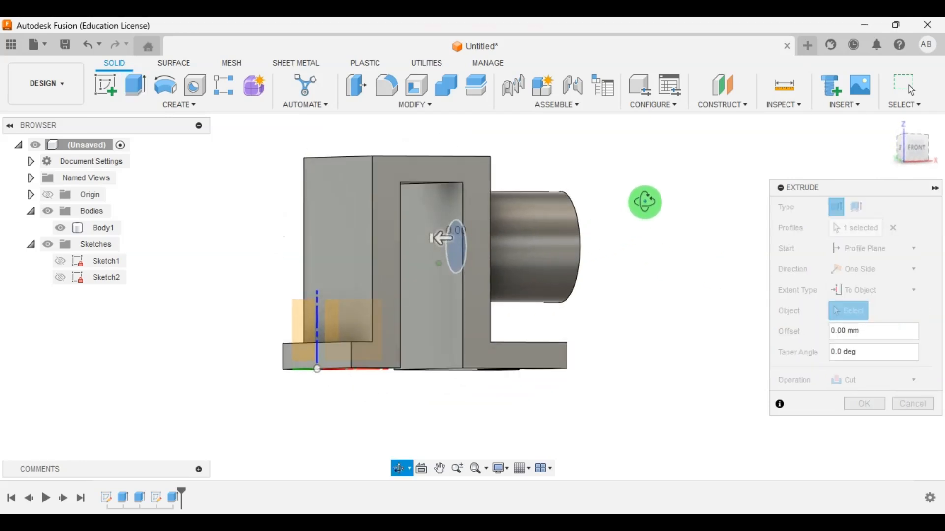
pyautogui.click(445, 319)
pyautogui.keyDown('shift'); pyautogui.moveTo(449, 316); pyautogui.dragTo(643, 305, button='middle'); pyautogui.keyUp('shift')
pyautogui.click(857, 447)
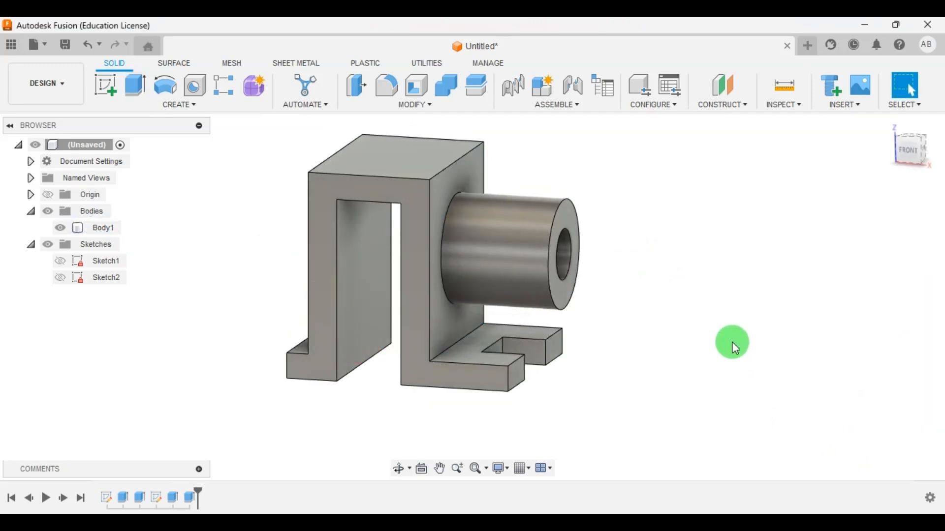
# Return to the home view and examine the finished bracket with its boss and through hole
pyautogui.moveTo(727, 289); pyautogui.dragTo(702, 370, button='middle')
pyautogui.keyDown('shift'); pyautogui.moveTo(785, 317); pyautogui.dragTo(744, 333, button='middle'); pyautogui.keyUp('shift')
pyautogui.scroll(-3, 638, 300)
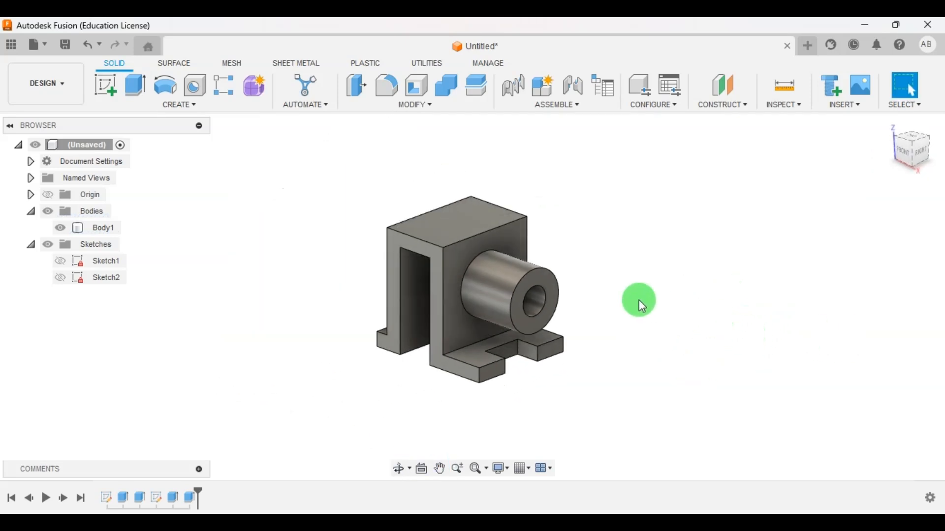
pyautogui.scroll(1, 639, 300)
pyautogui.click(888, 123)
pyautogui.scroll(-2, 663, 237)
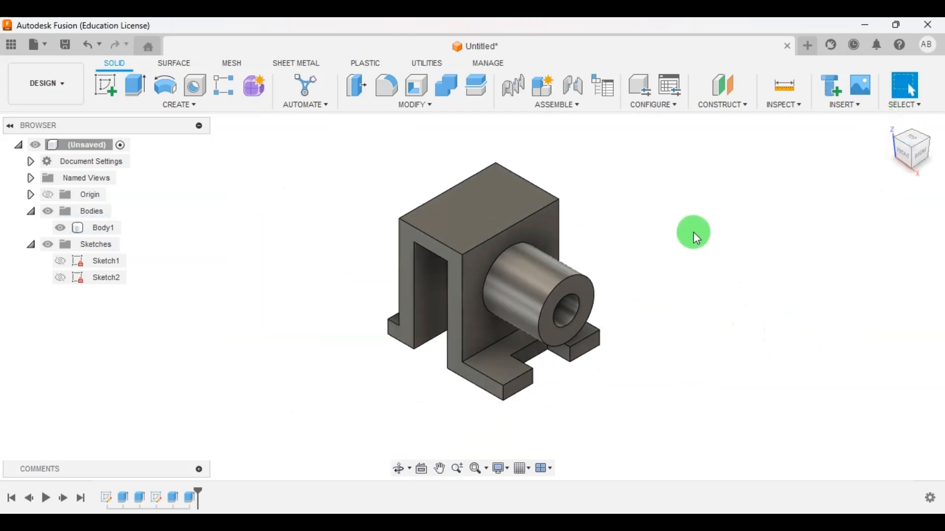
pyautogui.scroll(1, 720, 238)
pyautogui.scroll(-1, 695, 249)
pyautogui.scroll(1, 814, 296)
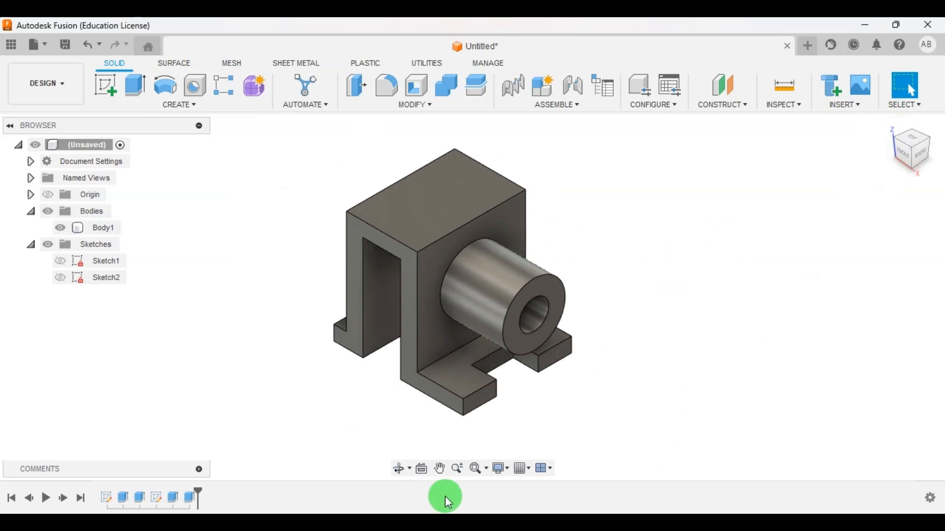